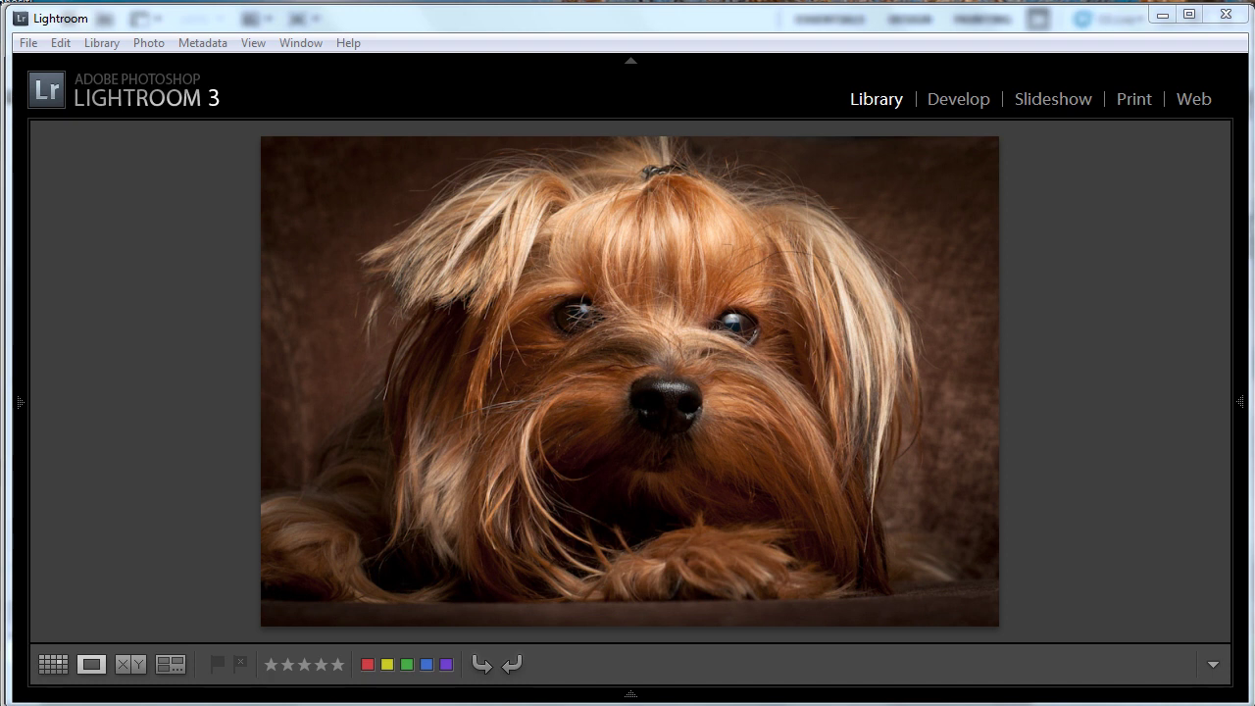
# Go to the unedited dark version of the dog photo and open it for developing
pyautogui.click(513, 24)
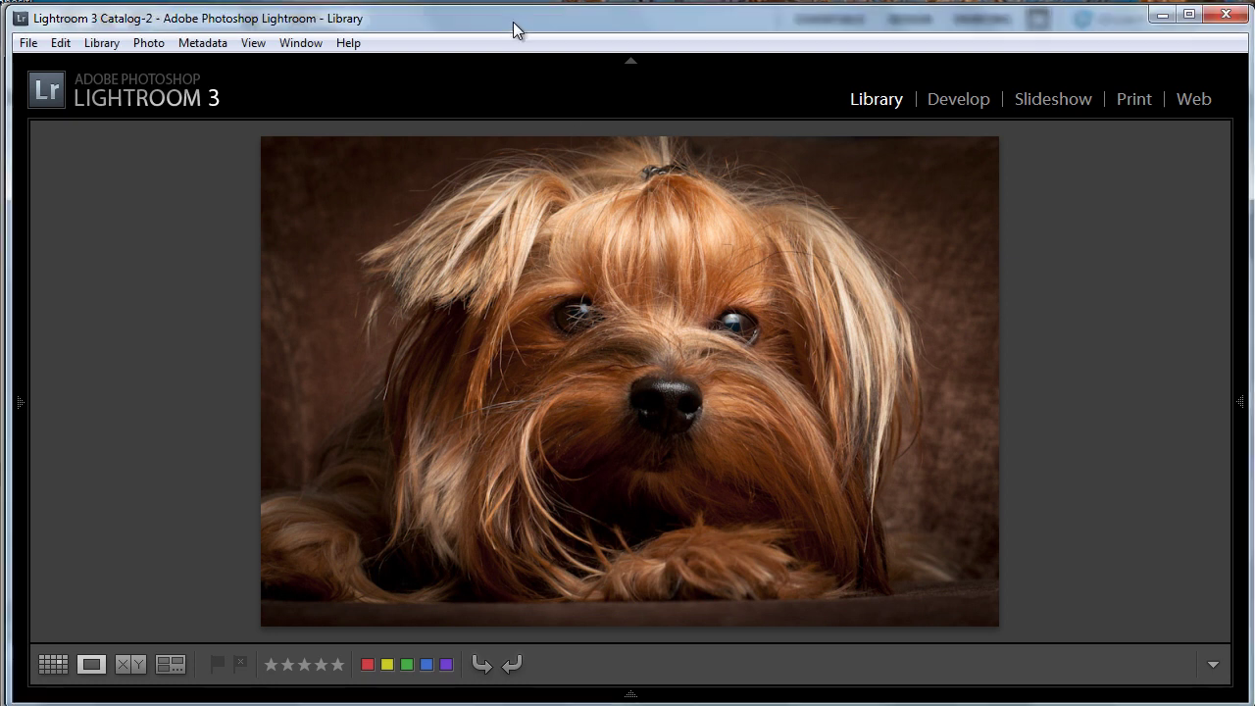
pyautogui.press('Right')
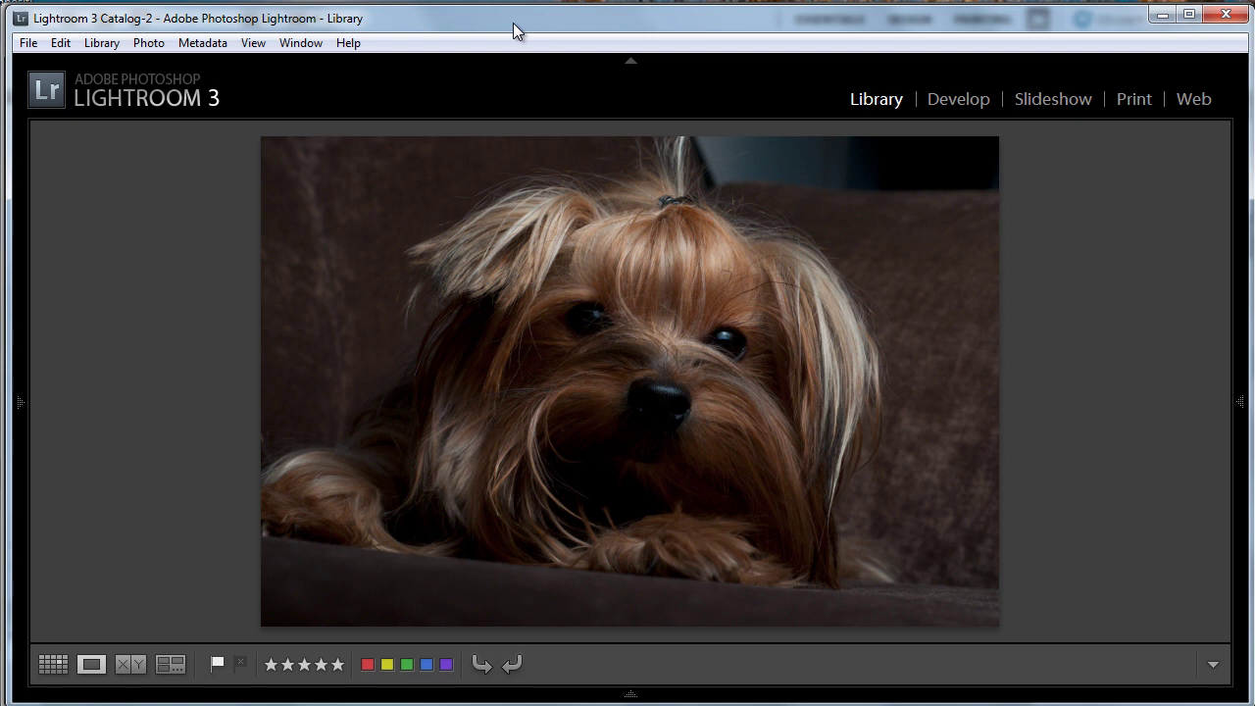
pyautogui.click(940, 108)
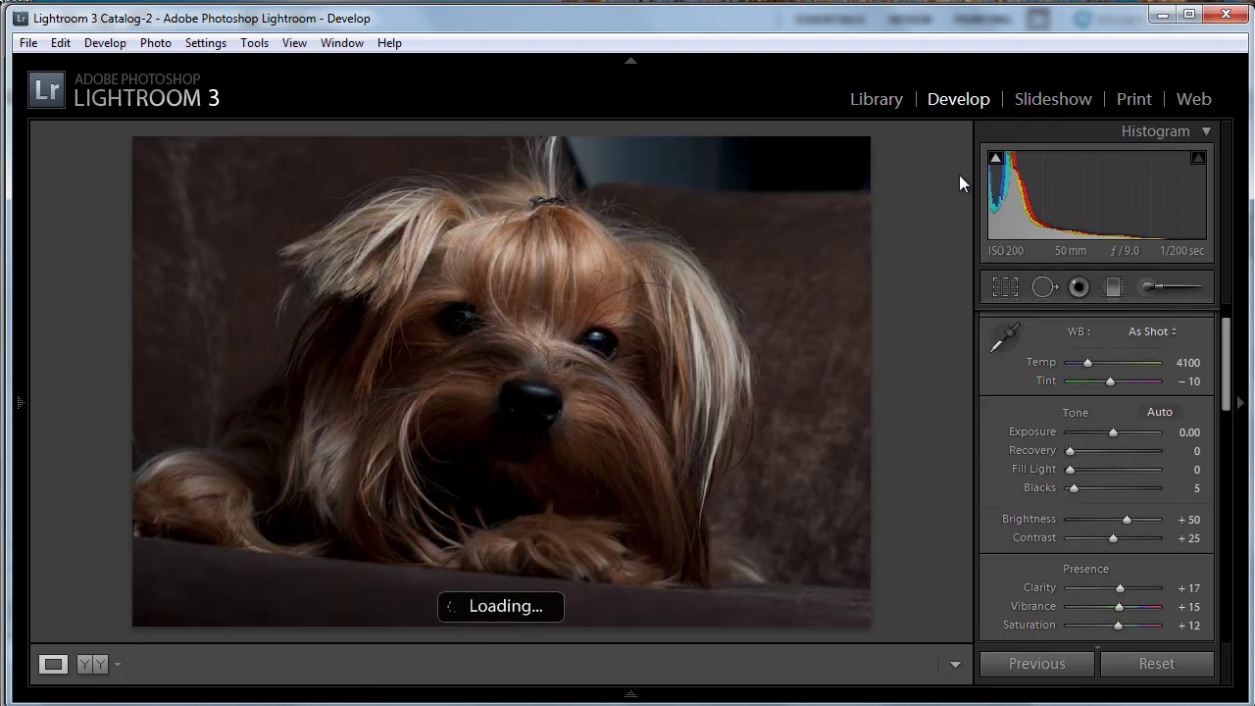
# Straighten the dog photo to an angle of -5.01 with the original aspect ratio and apply the crop
pyautogui.press('r')
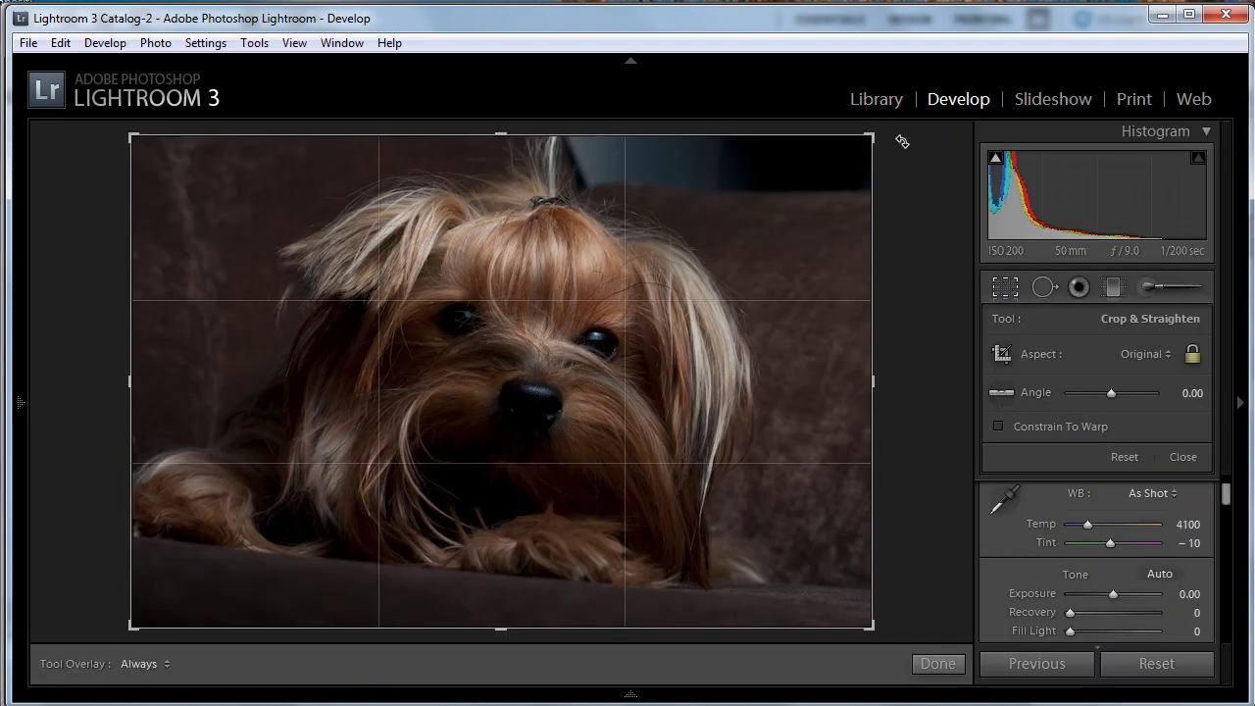
pyautogui.moveTo(885, 131); pyautogui.dragTo(853, 111)
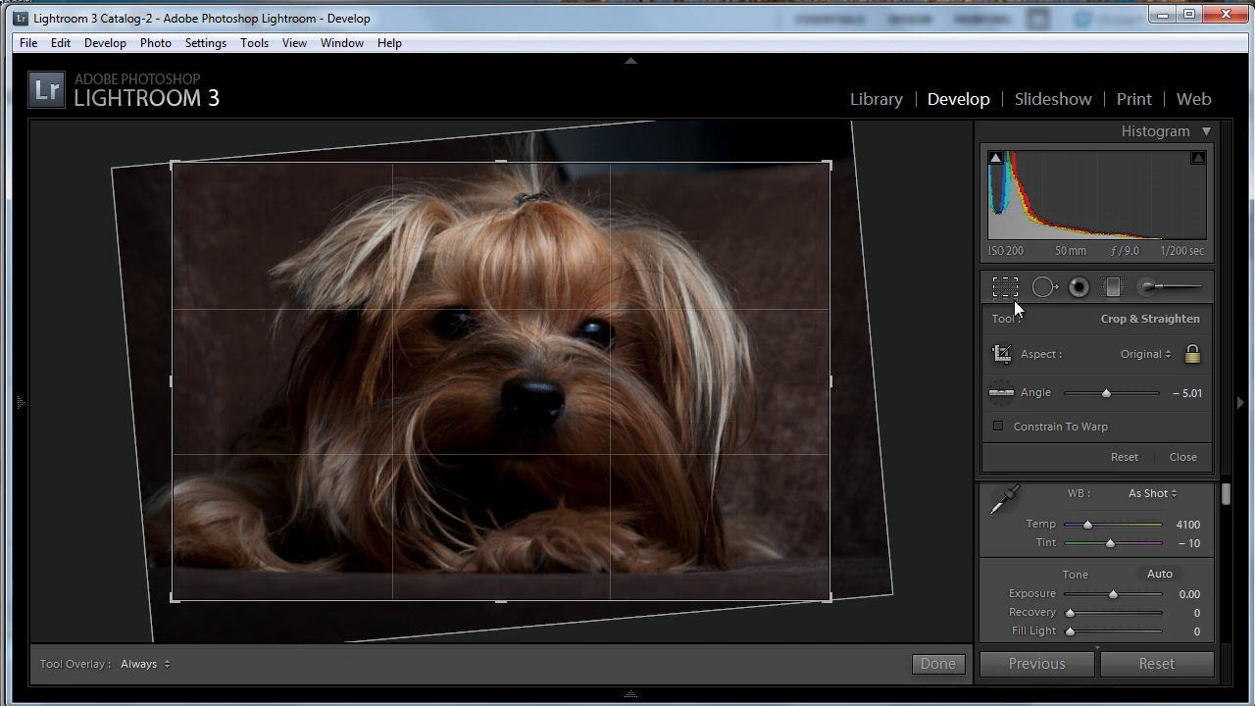
pyautogui.click(1006, 286)
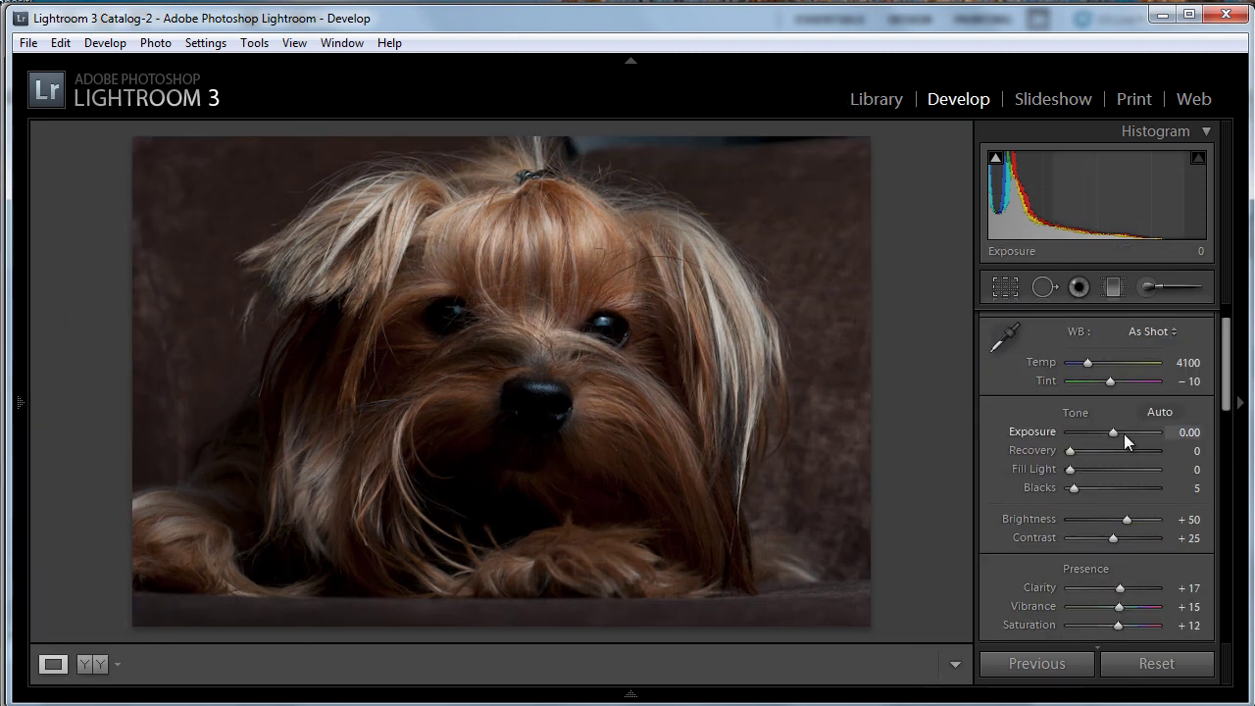
# Brighten and warm the photo by setting Exposure to +0.78 and the white balance Temp to 5333
pyautogui.moveTo(1111, 431); pyautogui.dragTo(1118, 431)
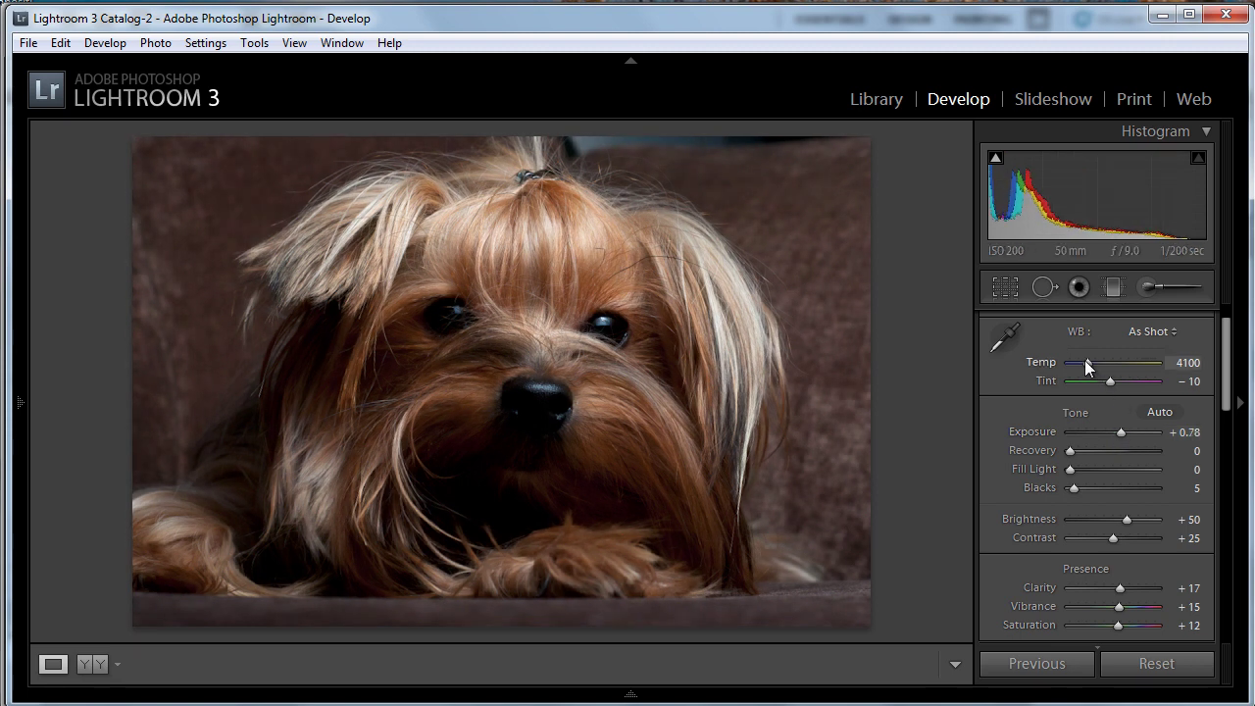
pyautogui.moveTo(1085, 363); pyautogui.dragTo(1096, 363)
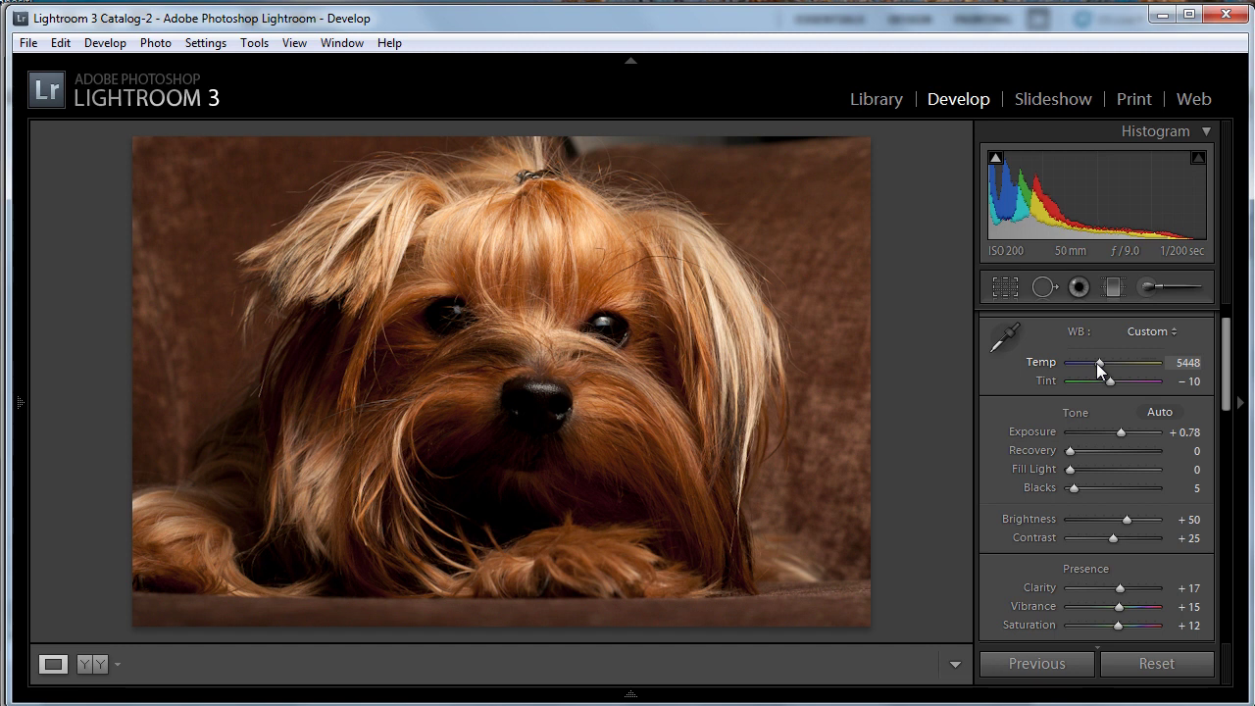
pyautogui.moveTo(1096, 362); pyautogui.dragTo(1095, 363)
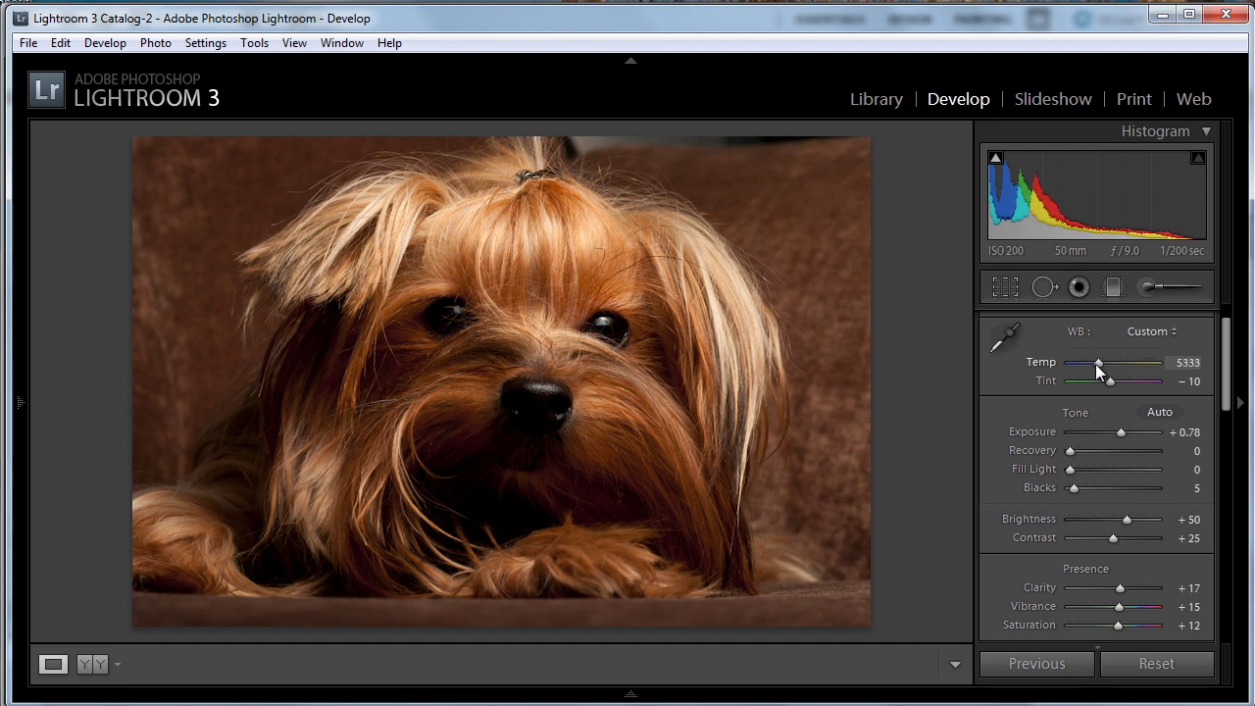
# Fine-tune the photo's tone and color with Fill Light 14, Exposure +0.69 and Saturation +10
pyautogui.moveTo(1073, 464); pyautogui.dragTo(1116, 430)
pyautogui.click(1116, 432)
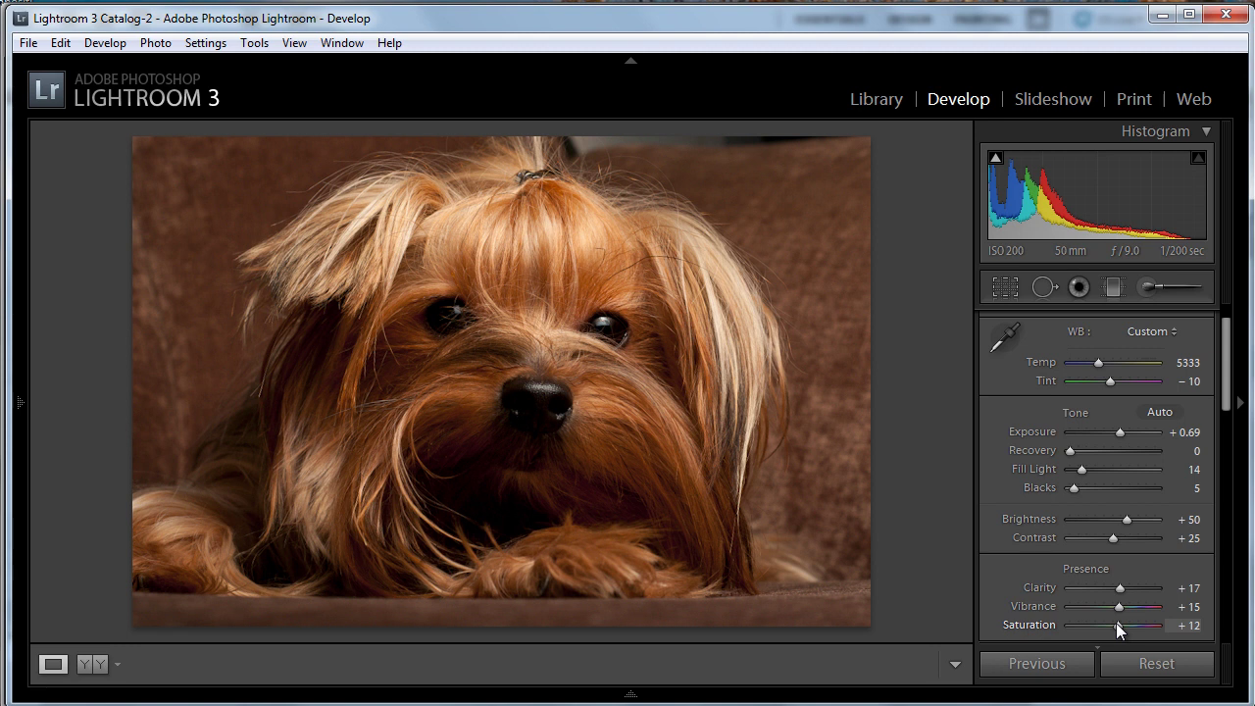
pyautogui.moveTo(1116, 624); pyautogui.dragTo(1114, 625)
pyautogui.moveTo(1114, 625); pyautogui.dragTo(1115, 626)
# Examine both of the dog's eyes close up, then look over the adjustment brush settings
pyautogui.click(589, 333)
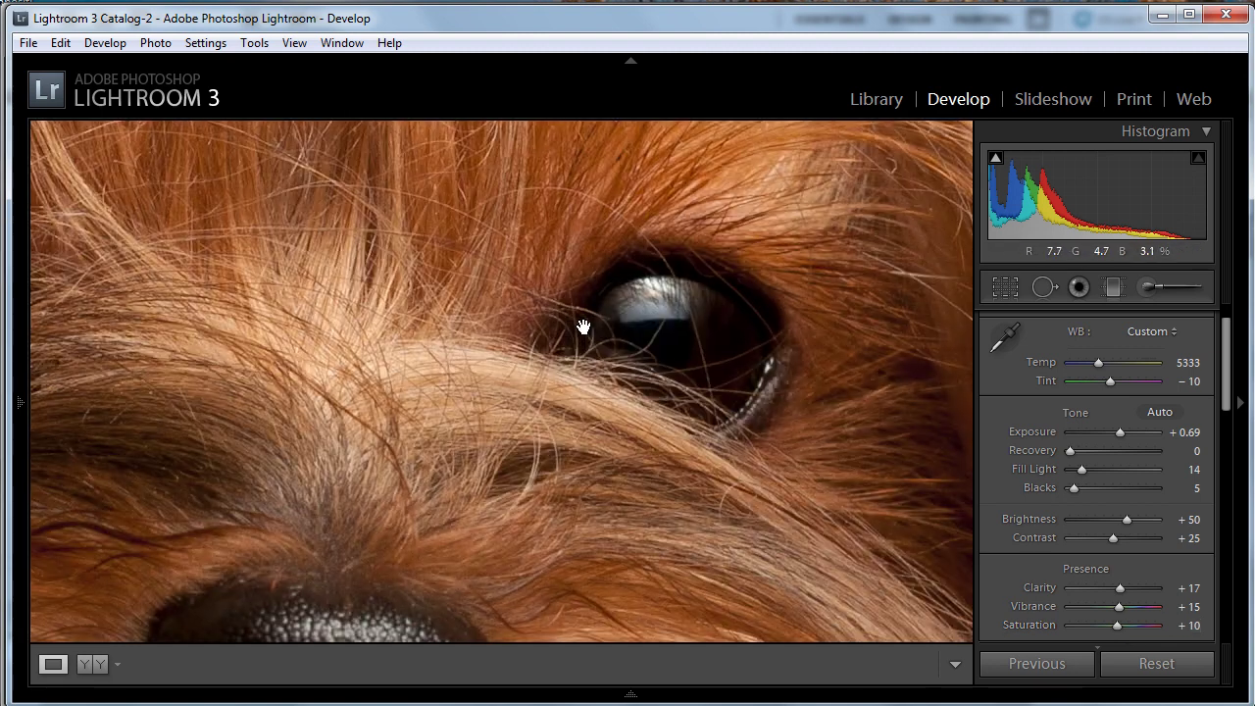
pyautogui.moveTo(457, 408); pyautogui.dragTo(252, 281)
pyautogui.moveTo(876, 349); pyautogui.dragTo(784, 510)
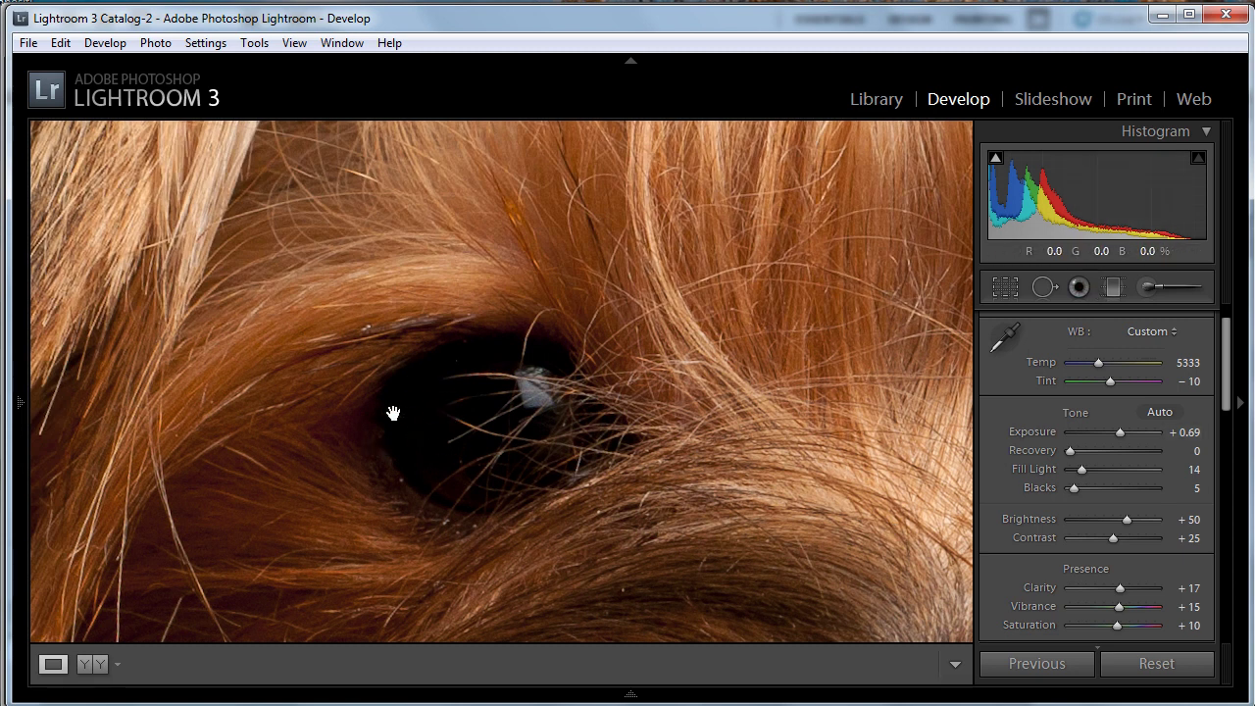
pyautogui.moveTo(632, 472); pyautogui.dragTo(467, 434)
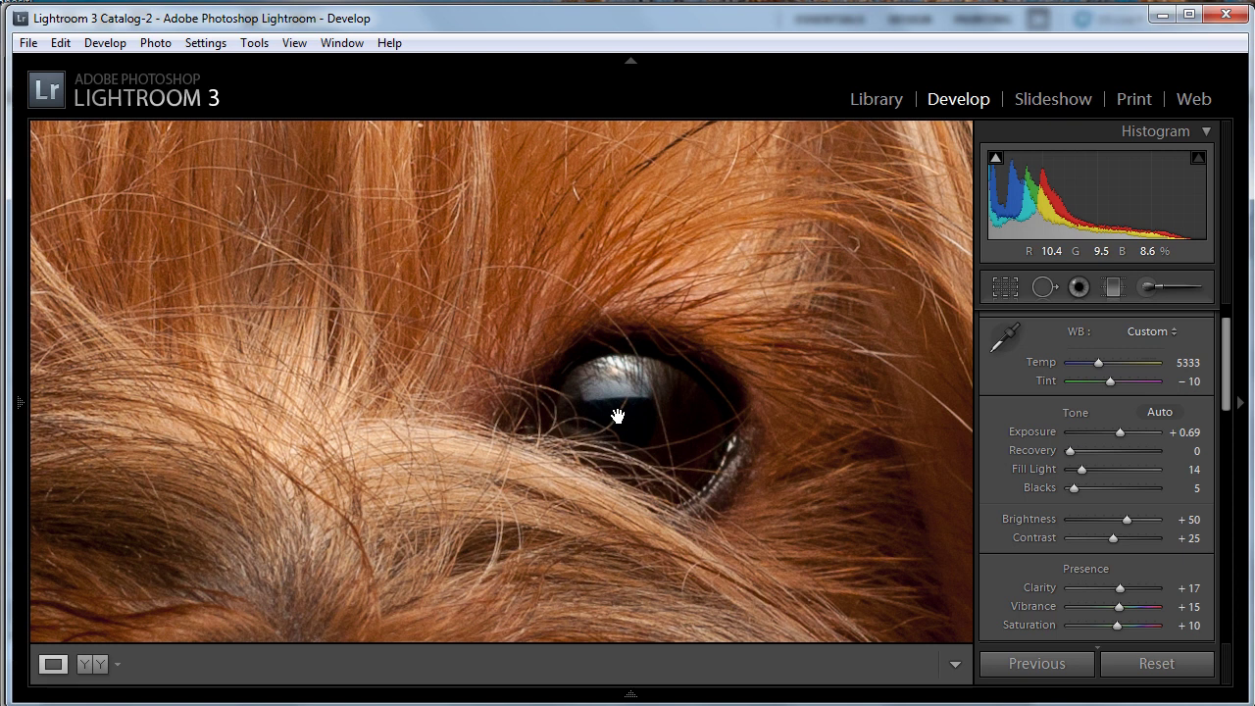
pyautogui.click(619, 416)
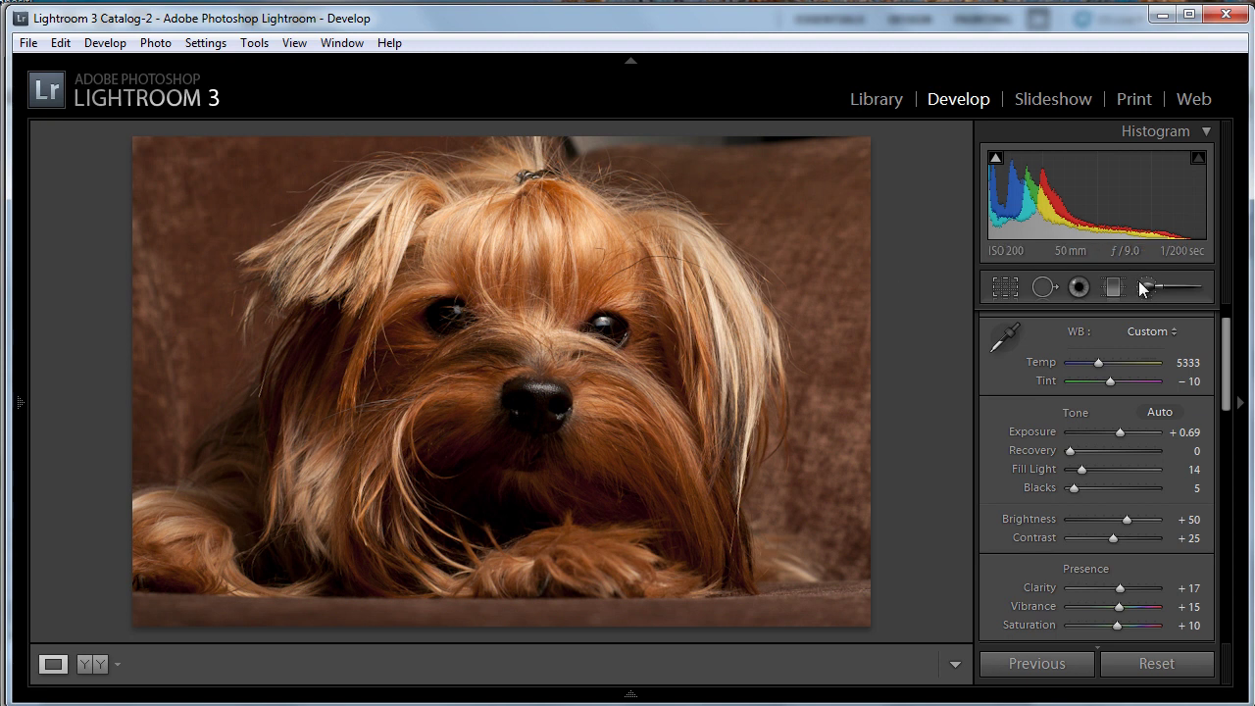
pyautogui.click(1146, 286)
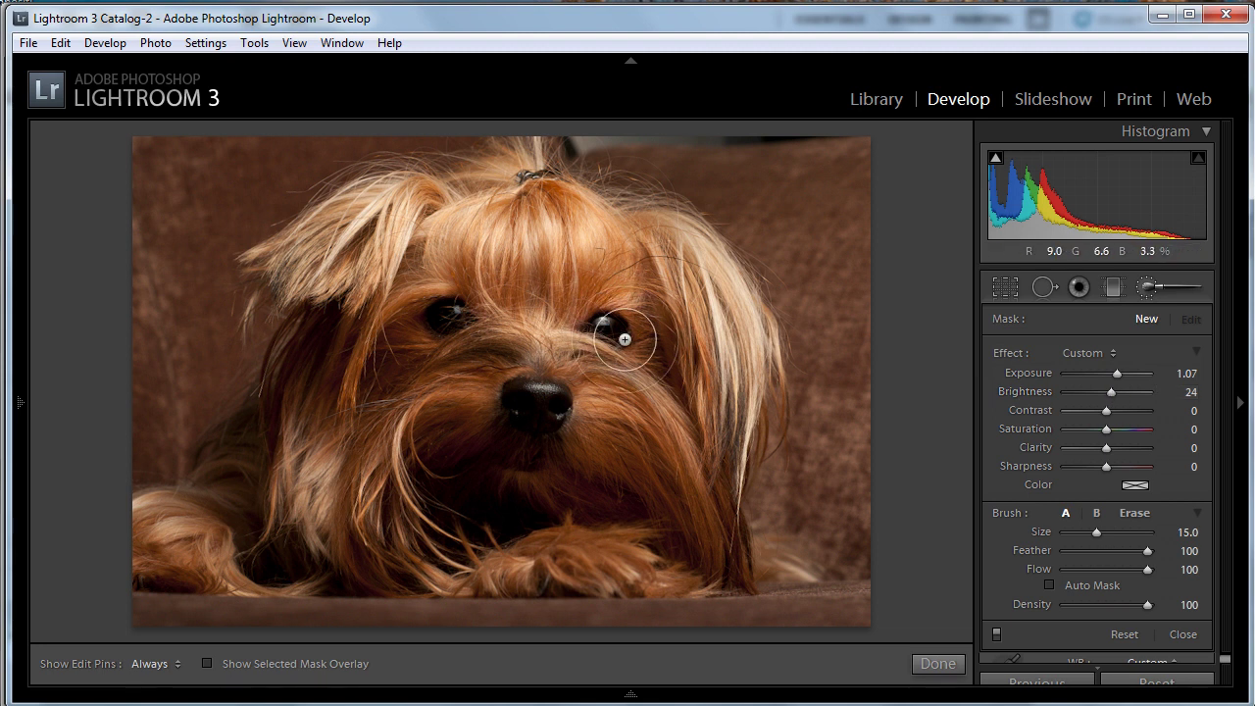
pyautogui.click(1149, 286)
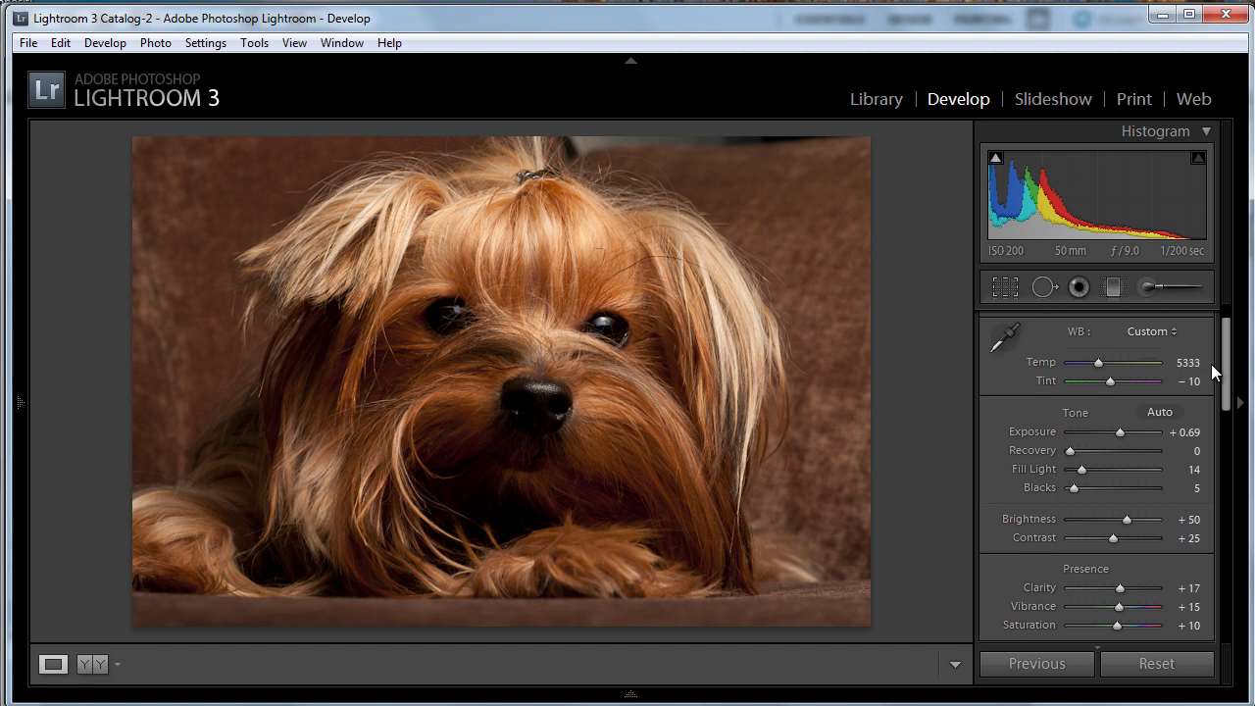
pyautogui.moveTo(1225, 379); pyautogui.dragTo(1193, 375)
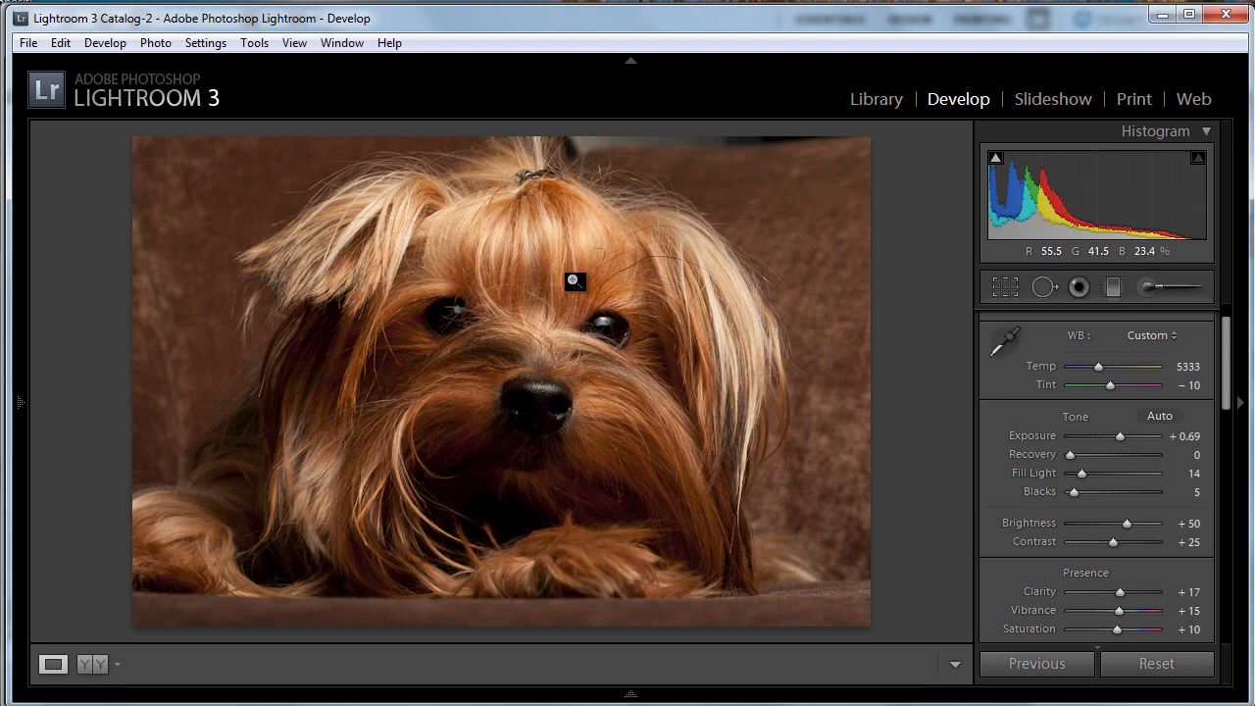
# Open the developed photo as a smart object in Photoshop
pyautogui.rightClick(573, 282)
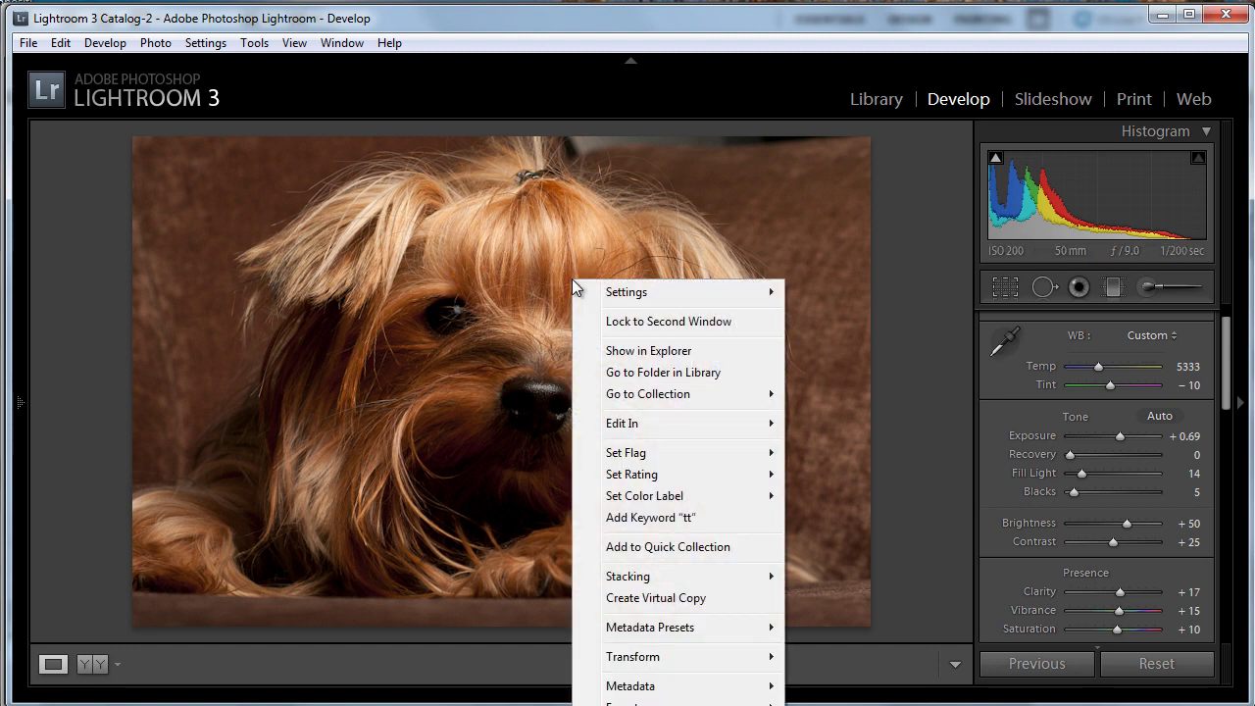
pyautogui.moveTo(650, 425)
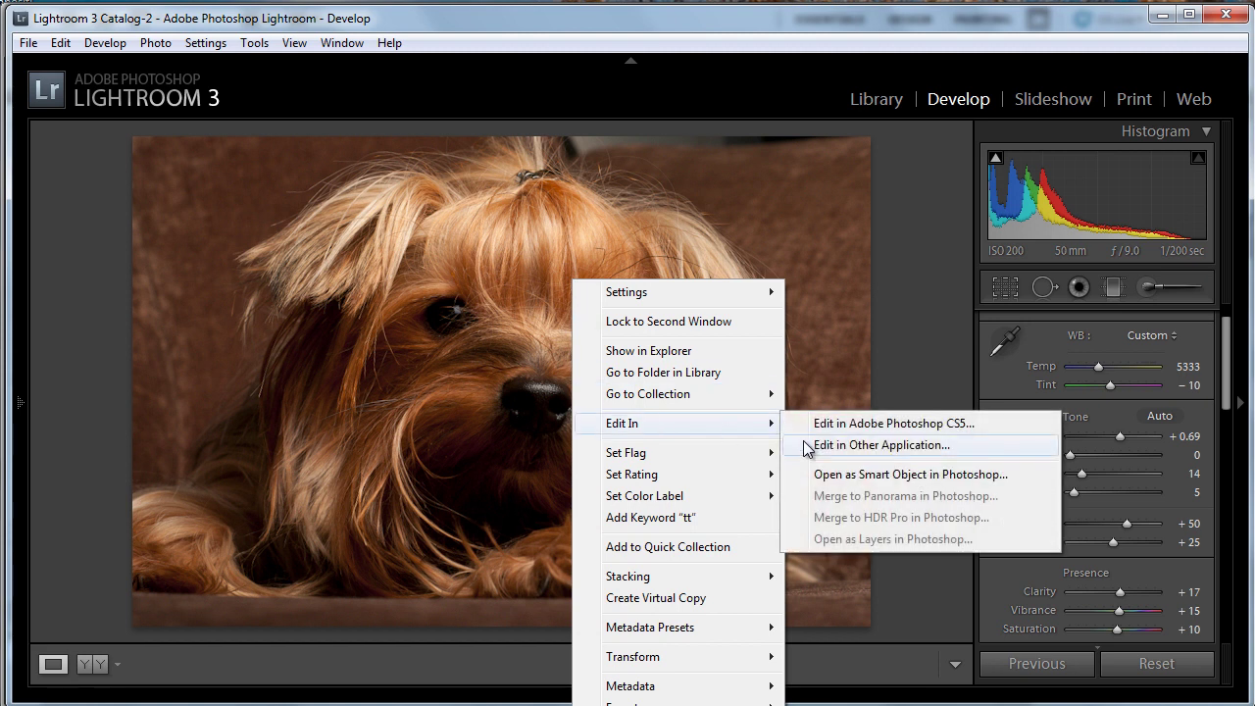
pyautogui.click(840, 480)
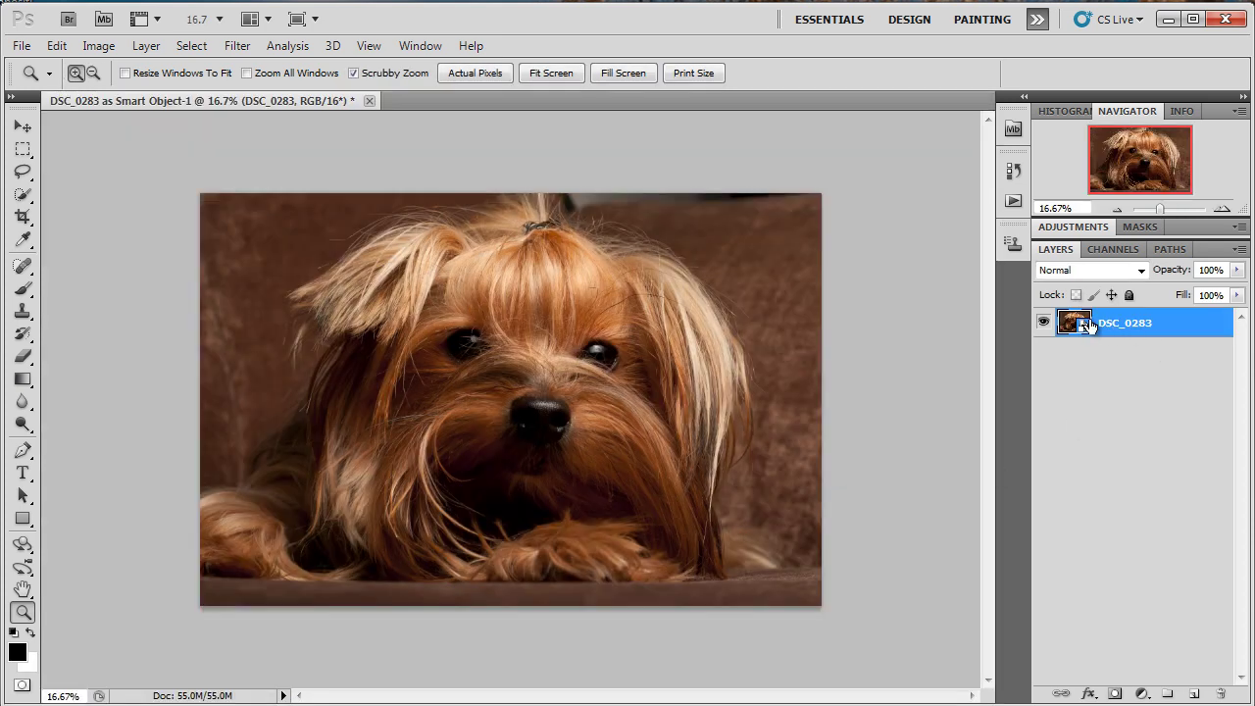
# Duplicate the DSC_0283 layer as a new, independent smart object via copy
pyautogui.click(147, 47)
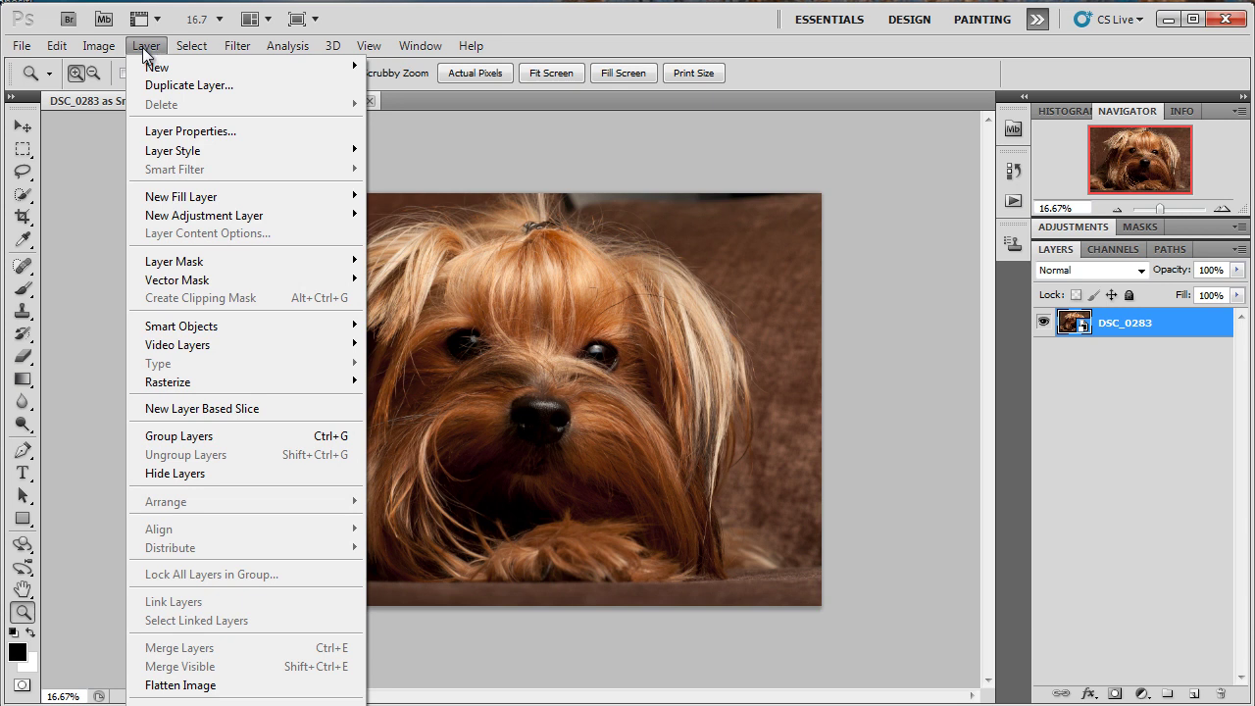
pyautogui.moveTo(218, 155)
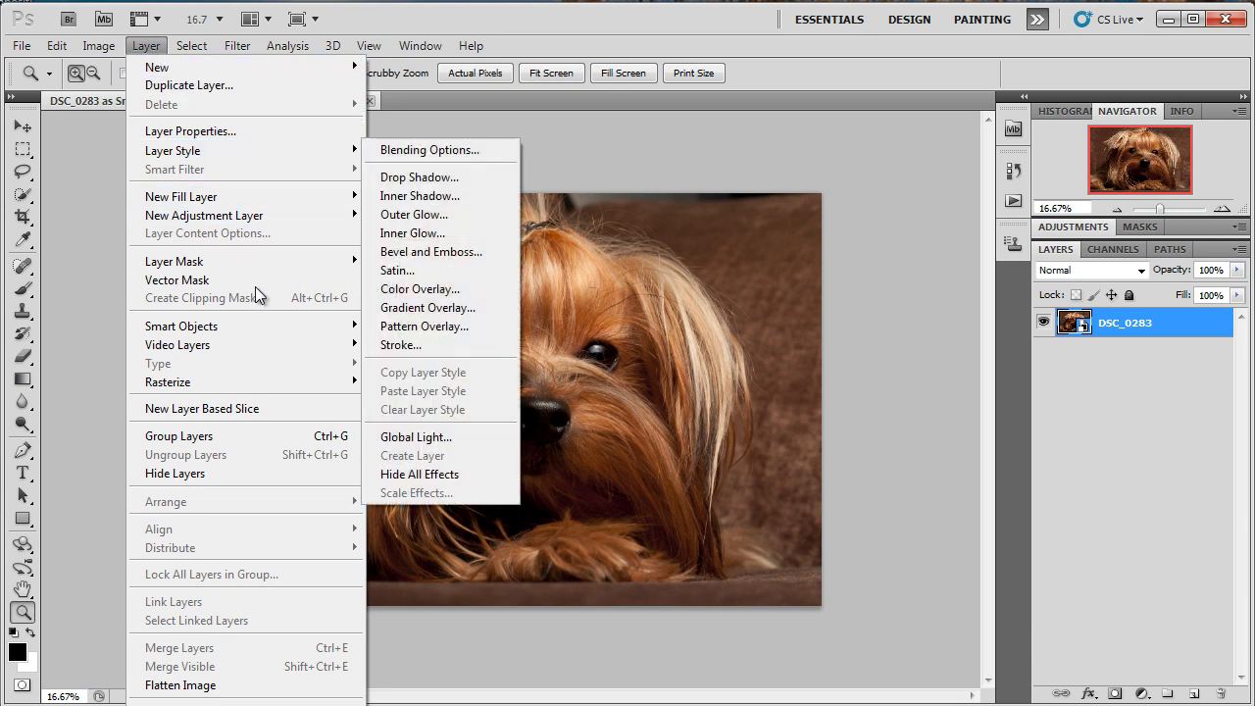
pyautogui.moveTo(272, 332)
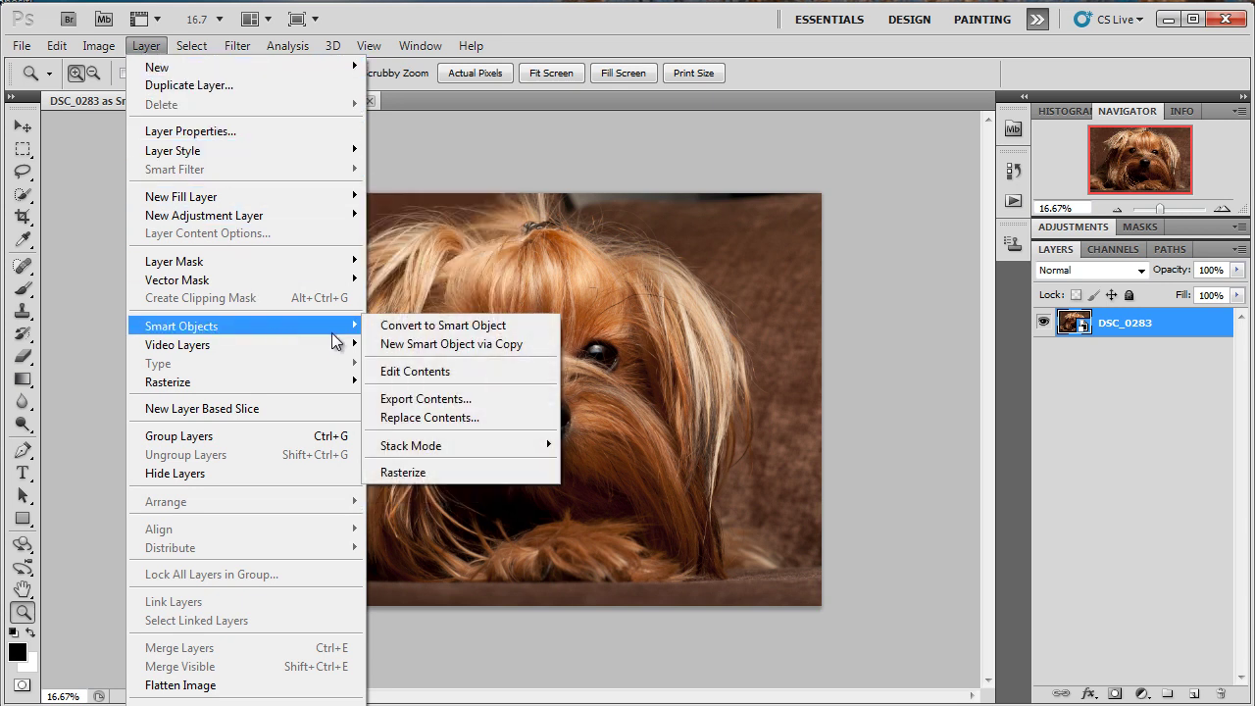
pyautogui.click(396, 345)
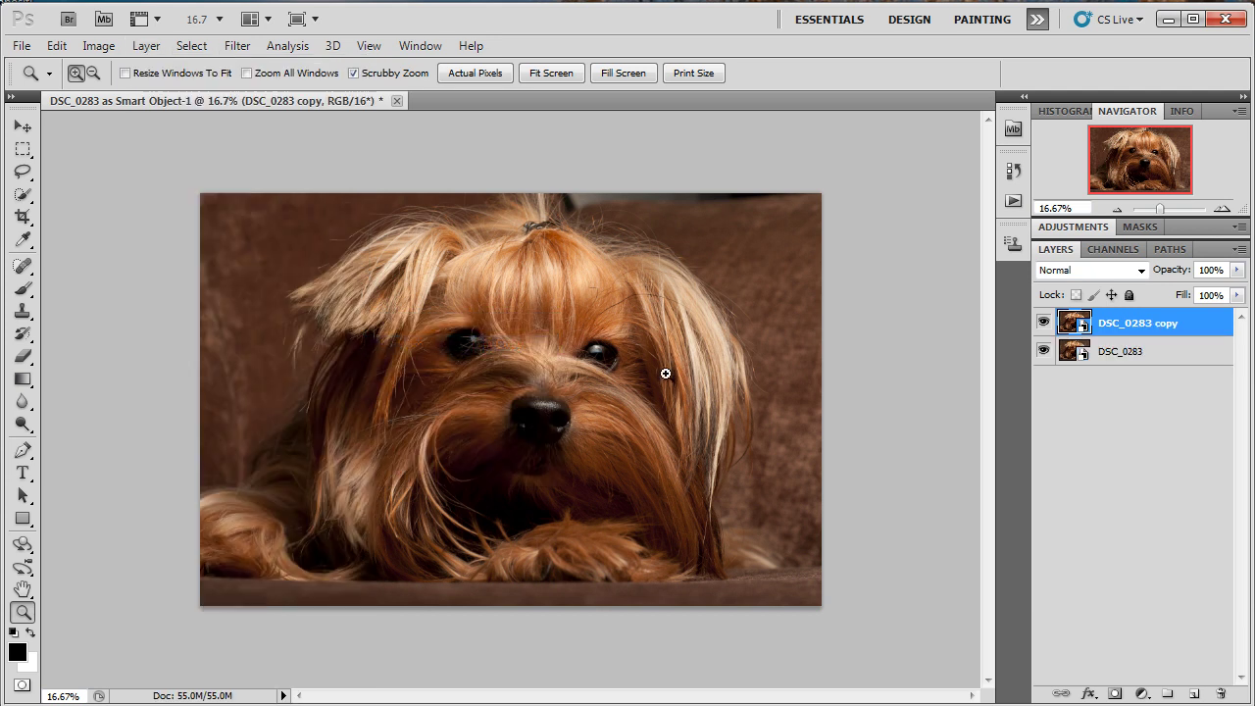
# Raise the copied smart object's Fill Light to 71 in Camera Raw and hide the layer with a black mask
pyautogui.doubleClick(1069, 323)
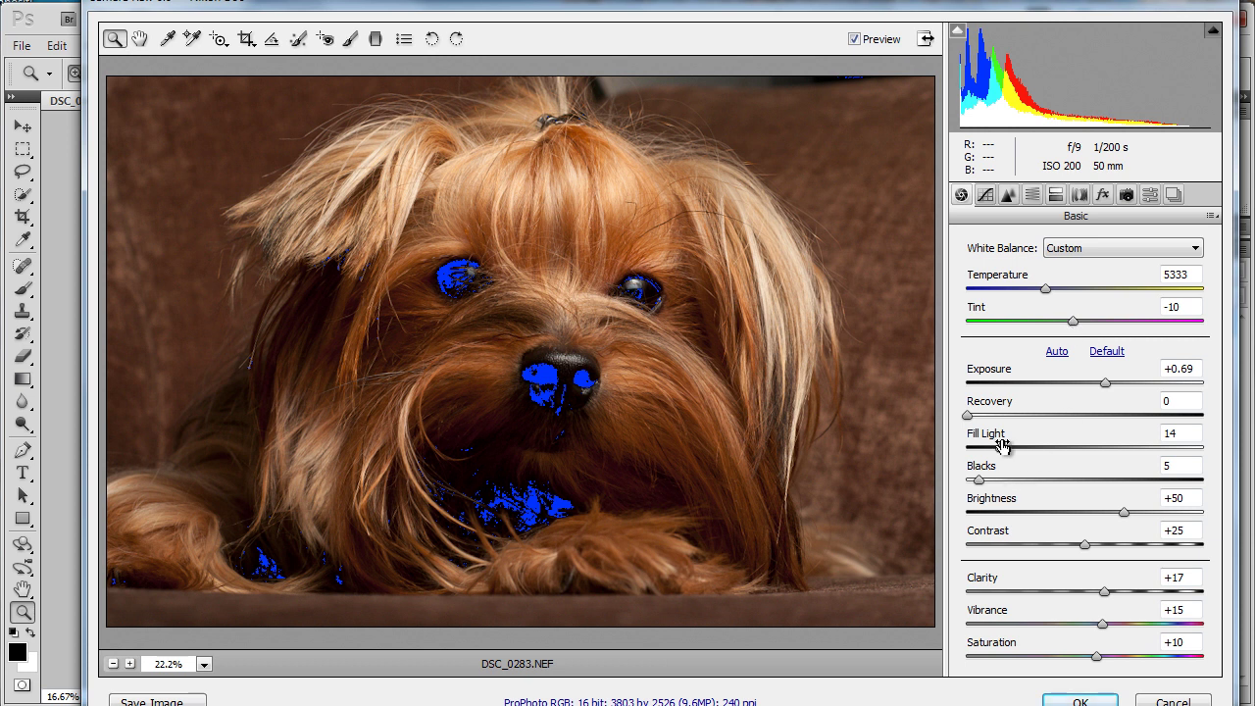
pyautogui.moveTo(1000, 451); pyautogui.dragTo(1135, 462)
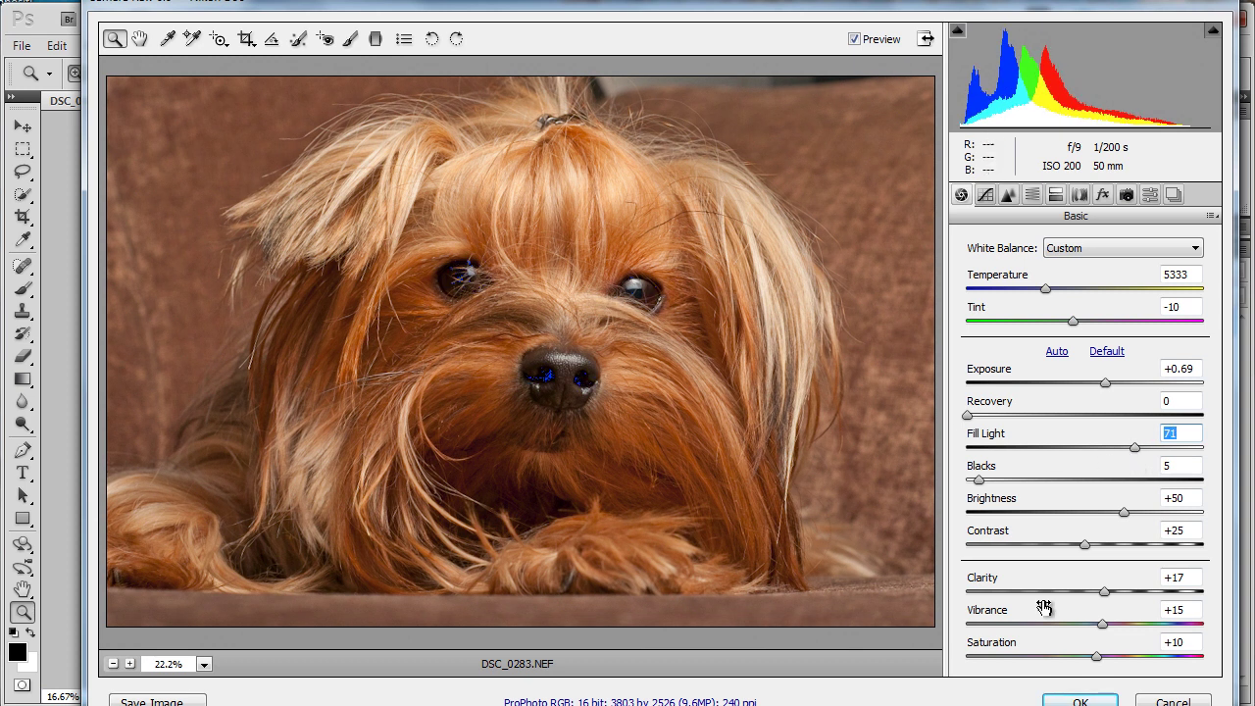
pyautogui.click(1079, 702)
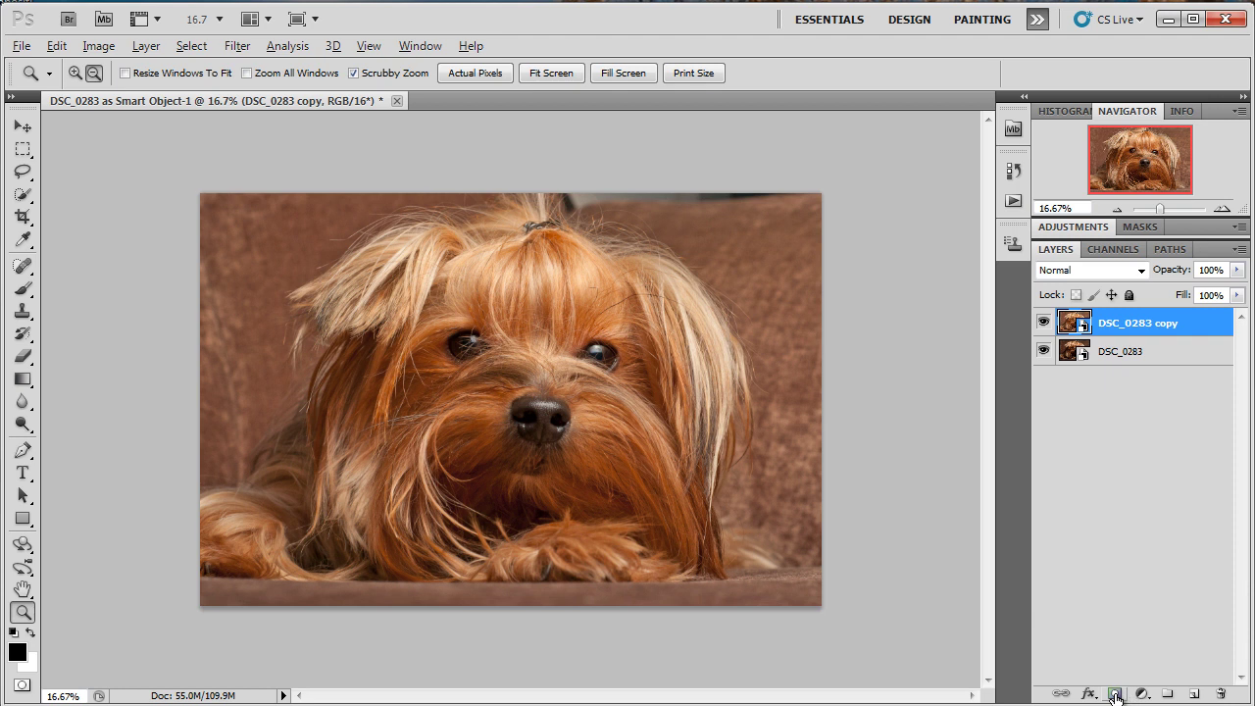
pyautogui.keyDown('alt'); pyautogui.click(1115, 694); pyautogui.keyUp('alt')
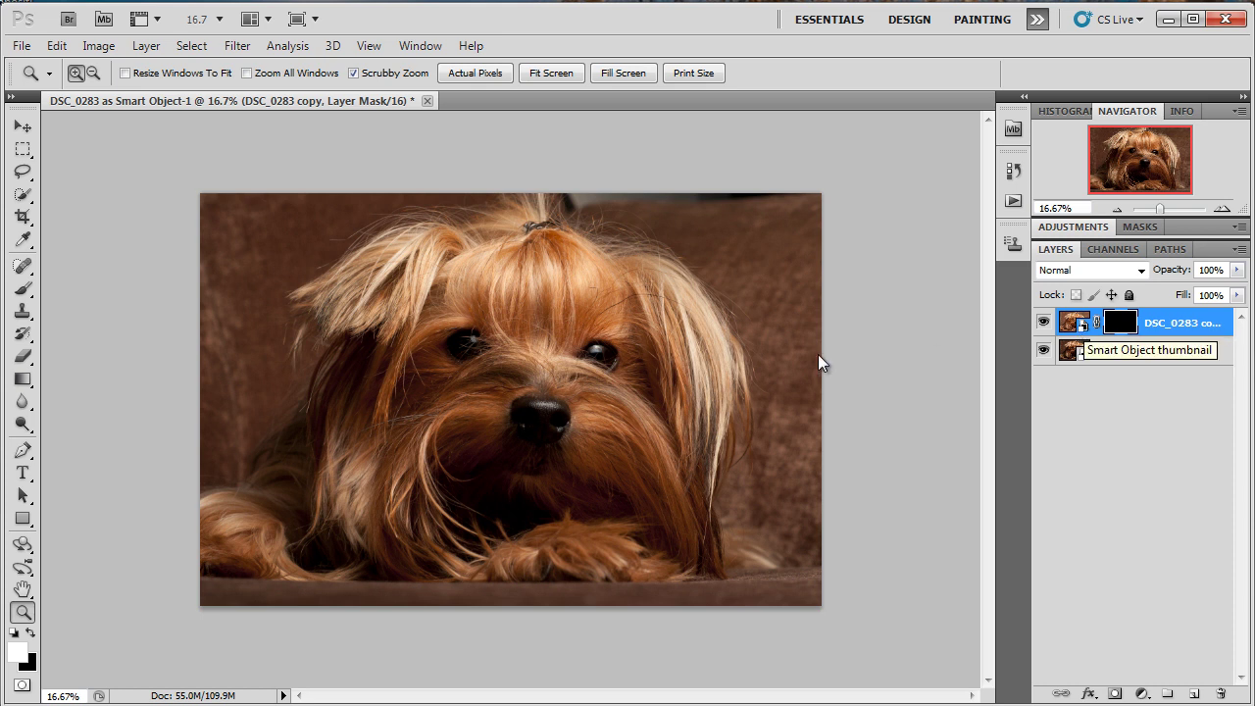
# Paint white over both of the dog's eyes on the copy's mask, using a 150-size brush at 75% opacity
pyautogui.click(588, 363)
pyautogui.click(588, 363)
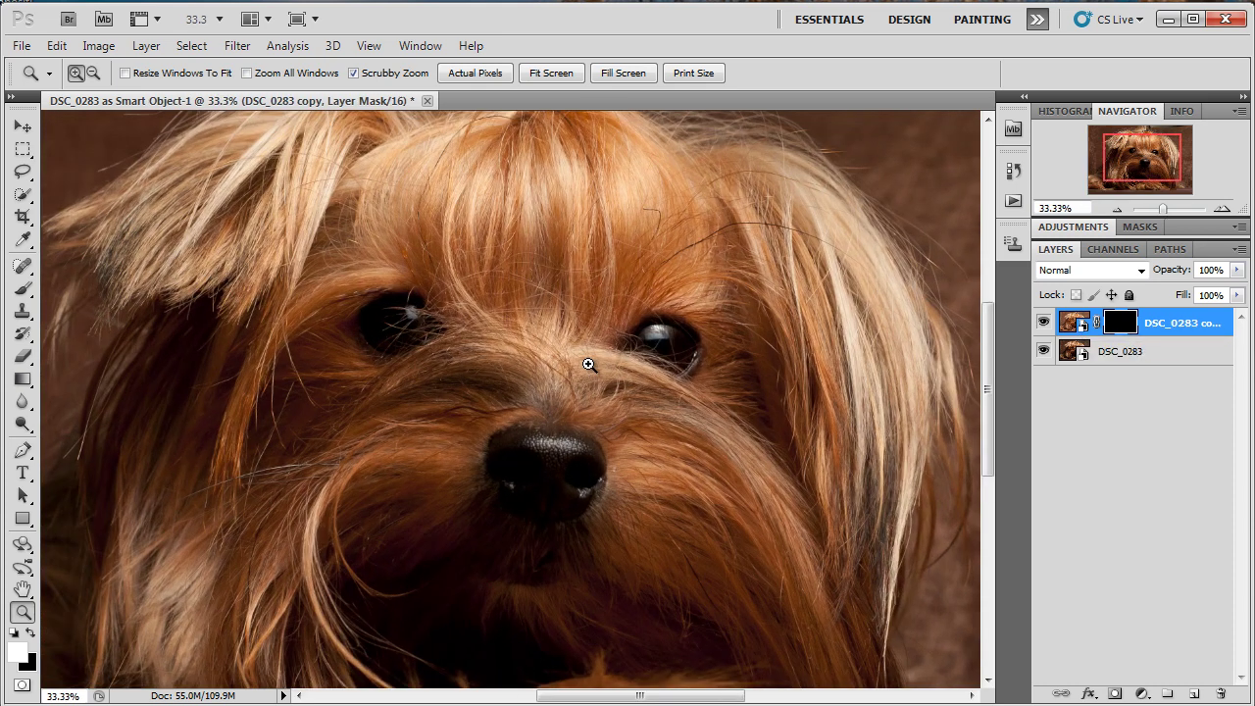
pyautogui.click(588, 363)
pyautogui.scroll(-1, 588, 364)
pyautogui.scroll(2, 588, 369)
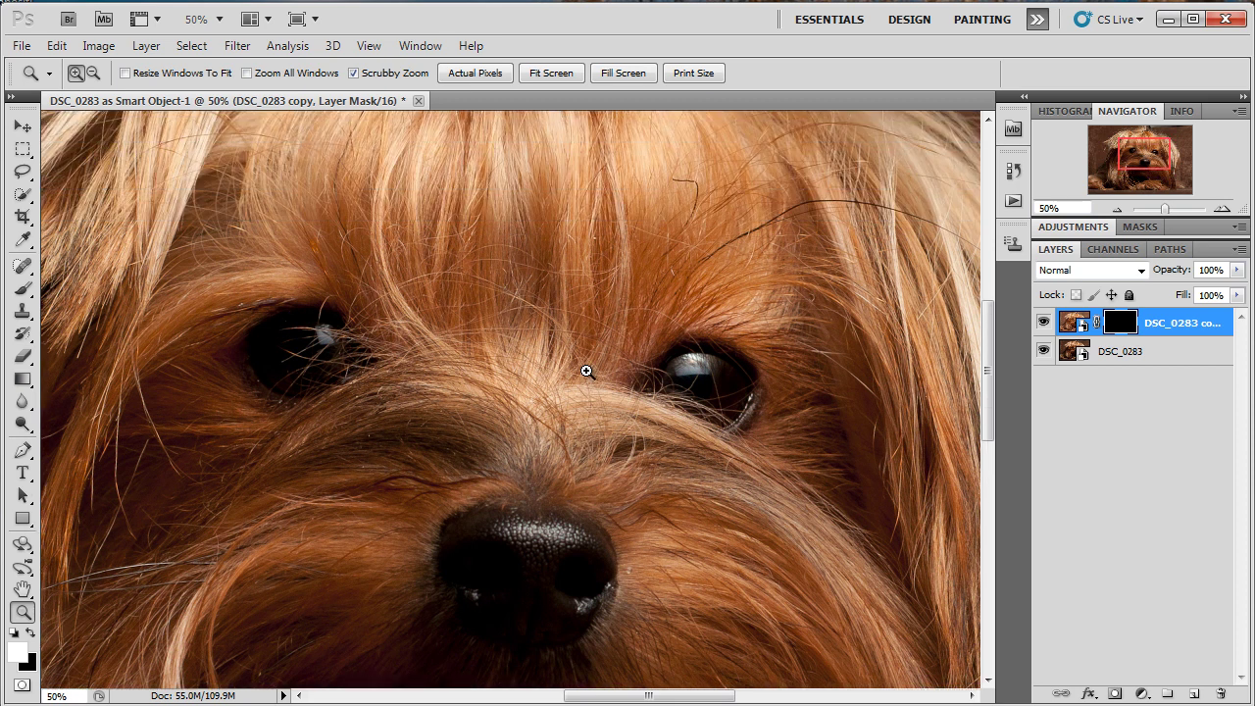
pyautogui.click(27, 286)
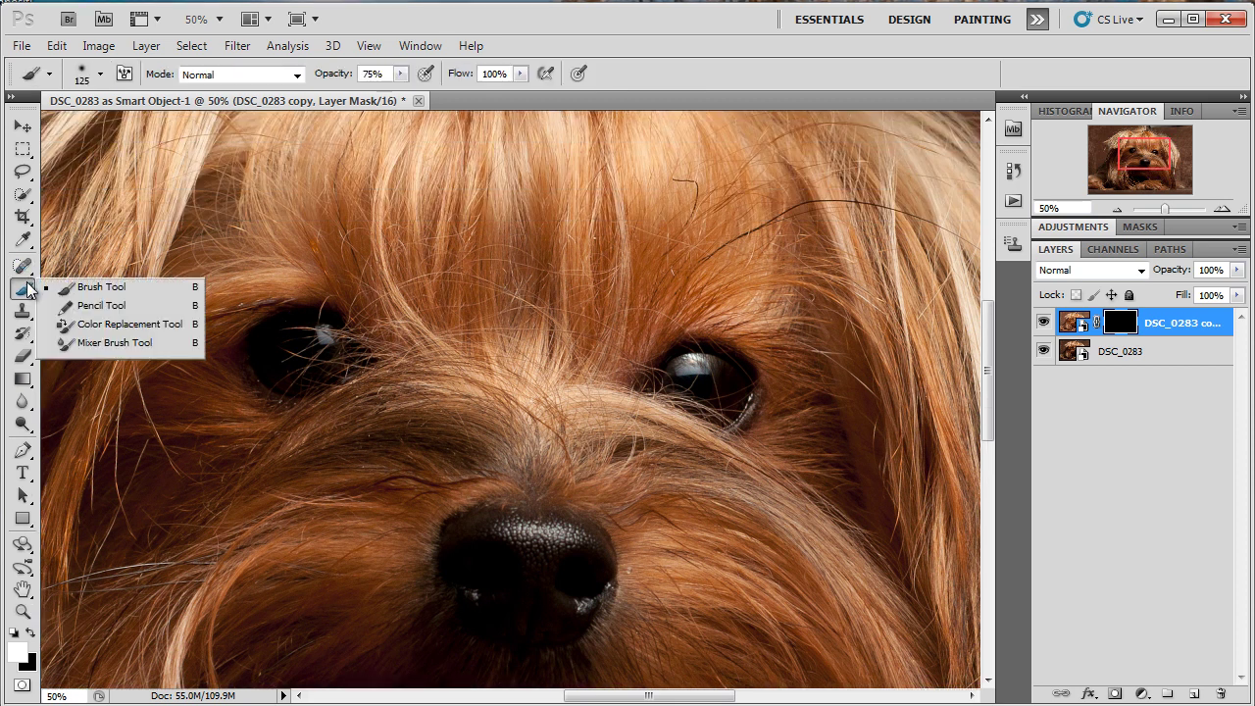
pyautogui.click(78, 288)
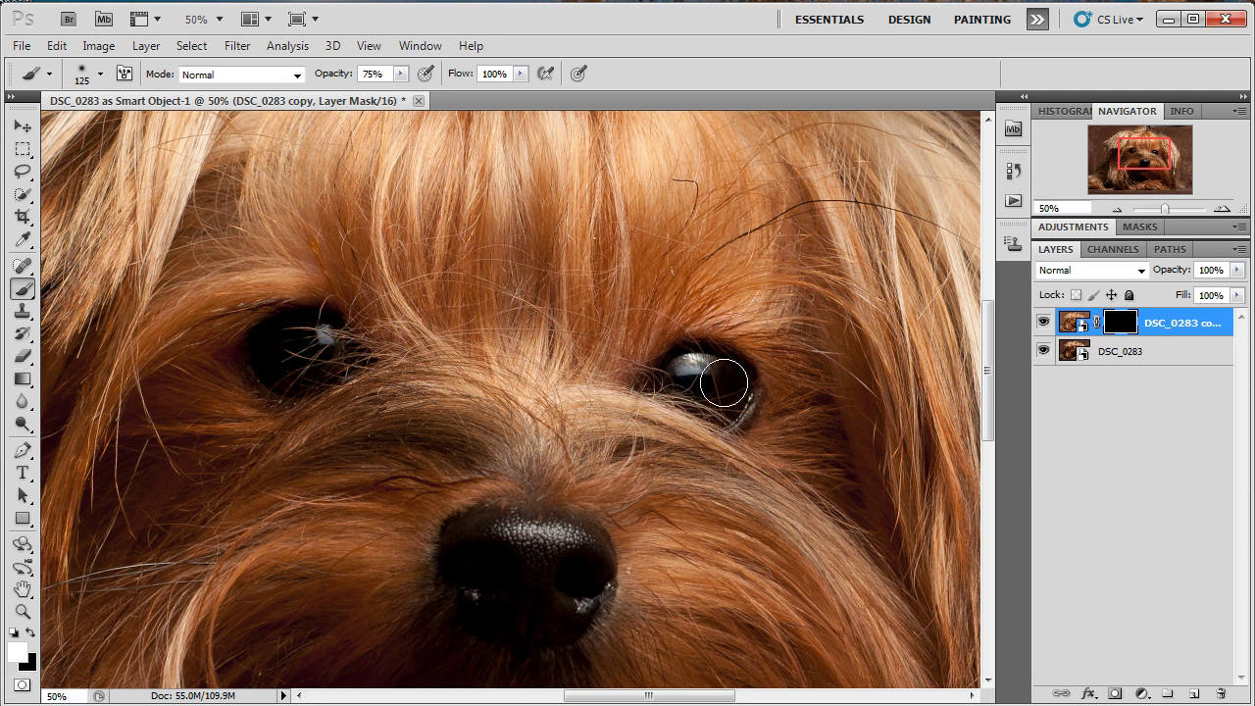
pyautogui.moveTo(742, 386)
pyautogui.mouseDown()
pyautogui.moveTo(685, 390)
pyautogui.moveTo(672, 374)
pyautogui.moveTo(716, 386)
pyautogui.mouseUp()
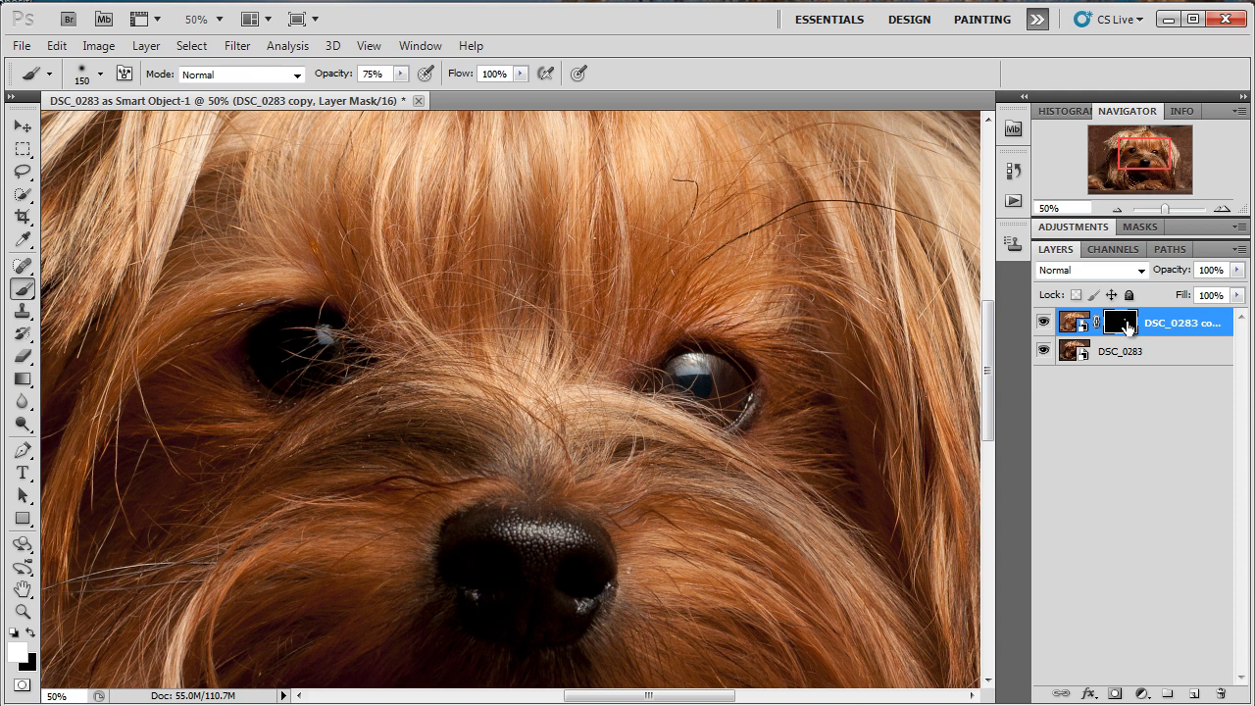
pyautogui.moveTo(296, 359)
pyautogui.mouseDown()
pyautogui.moveTo(284, 342)
pyautogui.moveTo(313, 356)
pyautogui.moveTo(280, 342)
pyautogui.mouseUp()
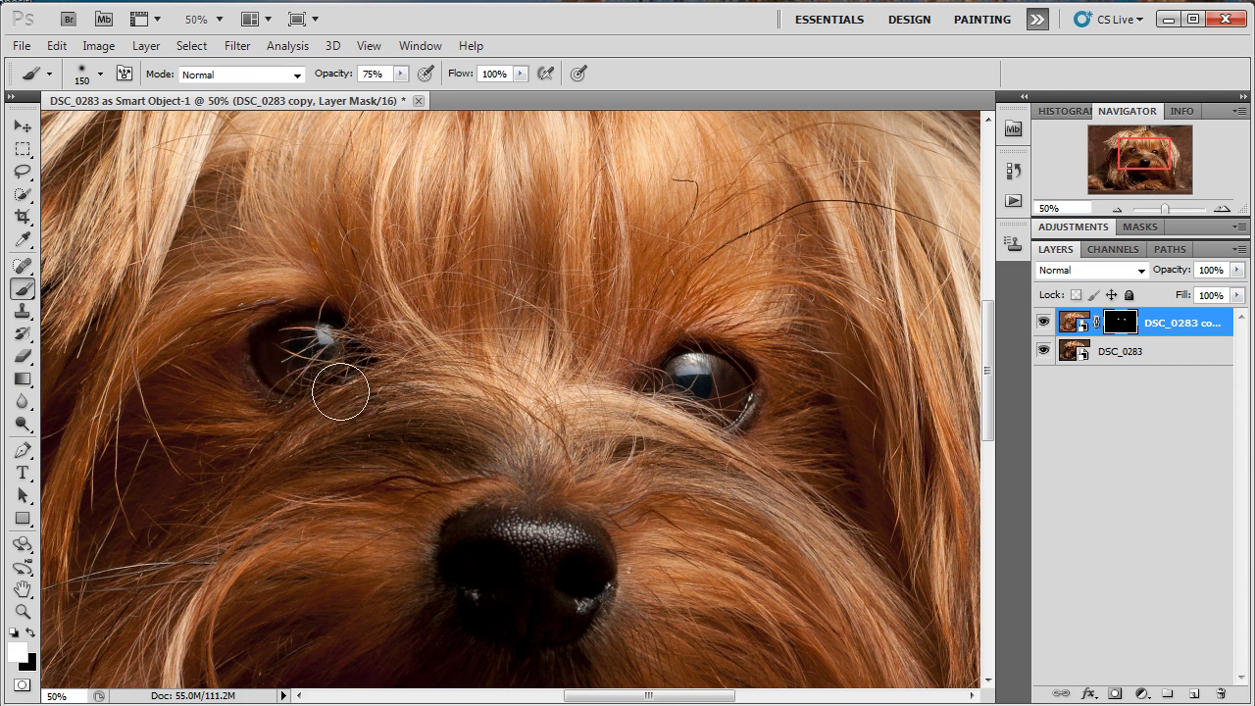
pyautogui.click(21, 612)
pyautogui.rightClick(193, 500)
pyautogui.click(258, 603)
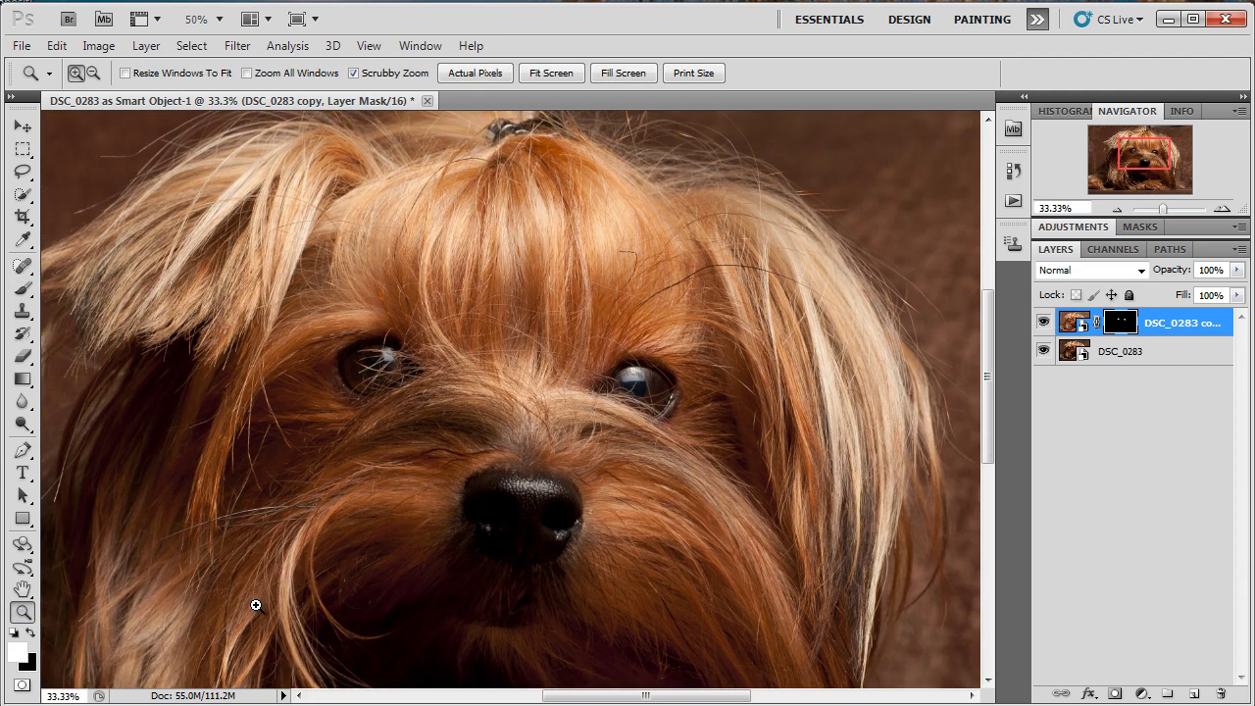
# Compare the dog's eyes with and without the brightened smart object copy by repeatedly hiding and showing its layer at 33.33% zoom
pyautogui.click(435, 405)
pyautogui.click(434, 406)
pyautogui.rightClick(434, 406)
pyautogui.click(523, 513)
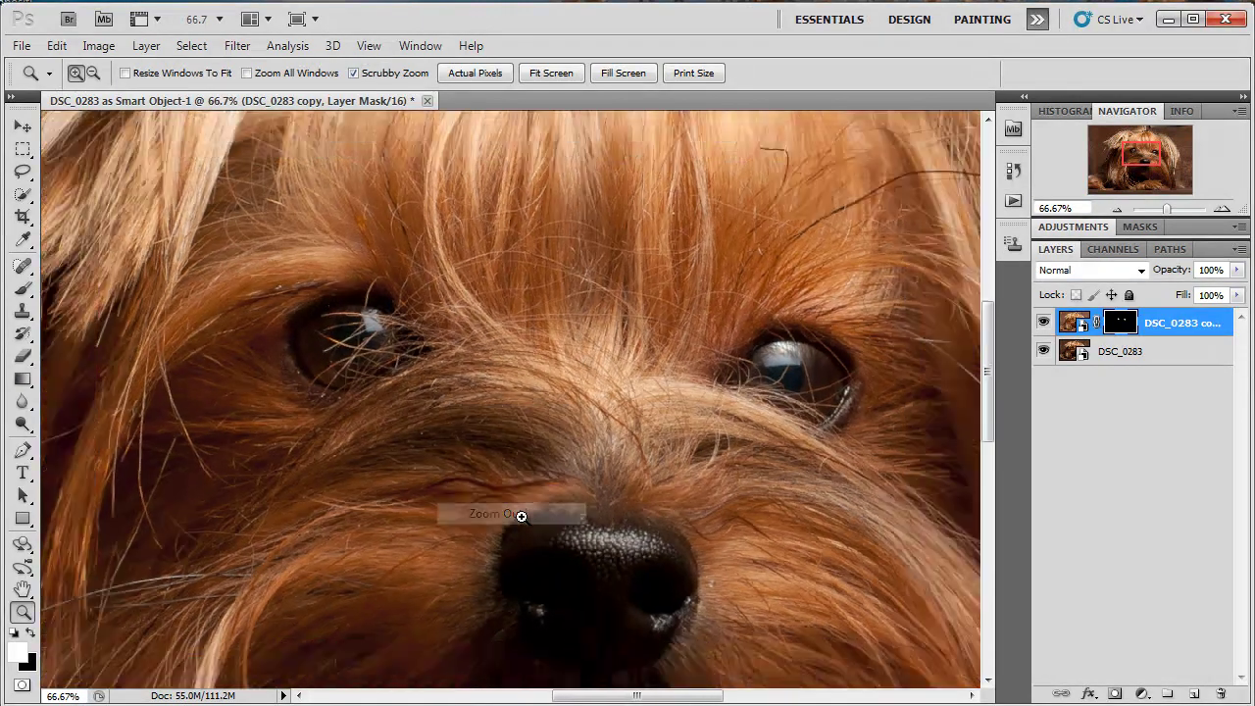
pyautogui.rightClick(522, 517)
pyautogui.click(601, 632)
pyautogui.rightClick(529, 487)
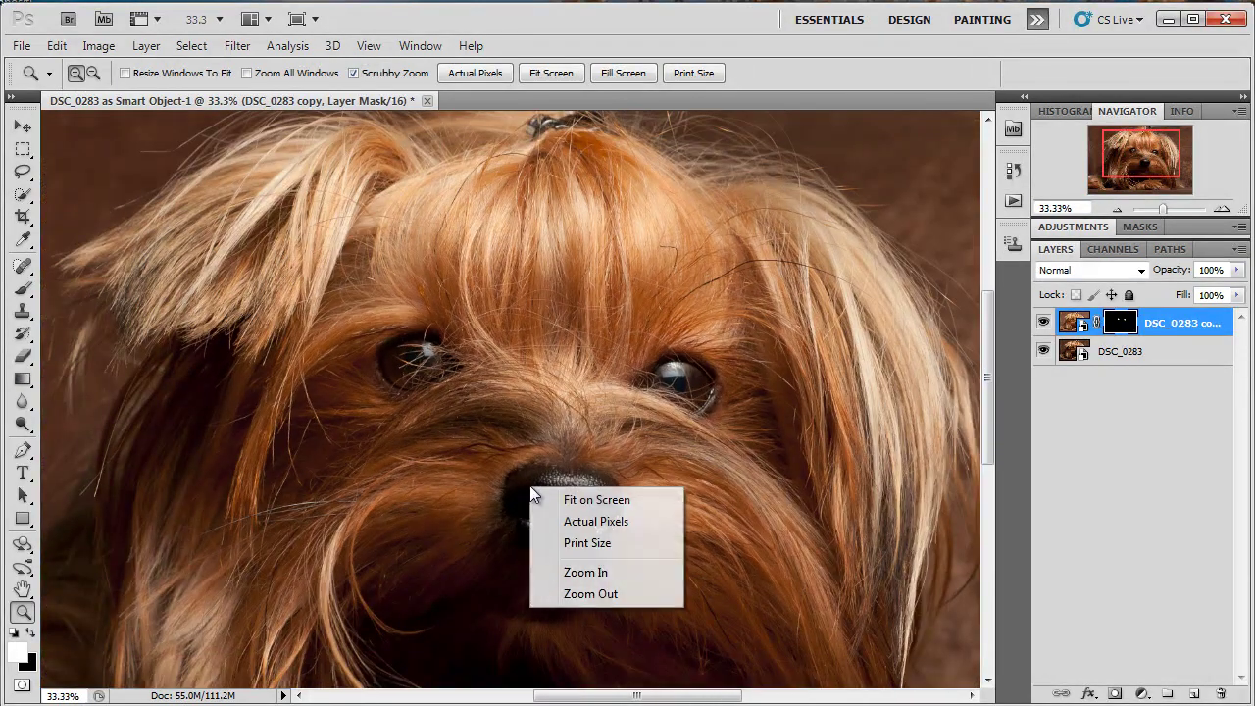
pyautogui.click(1041, 327)
pyautogui.click(1042, 323)
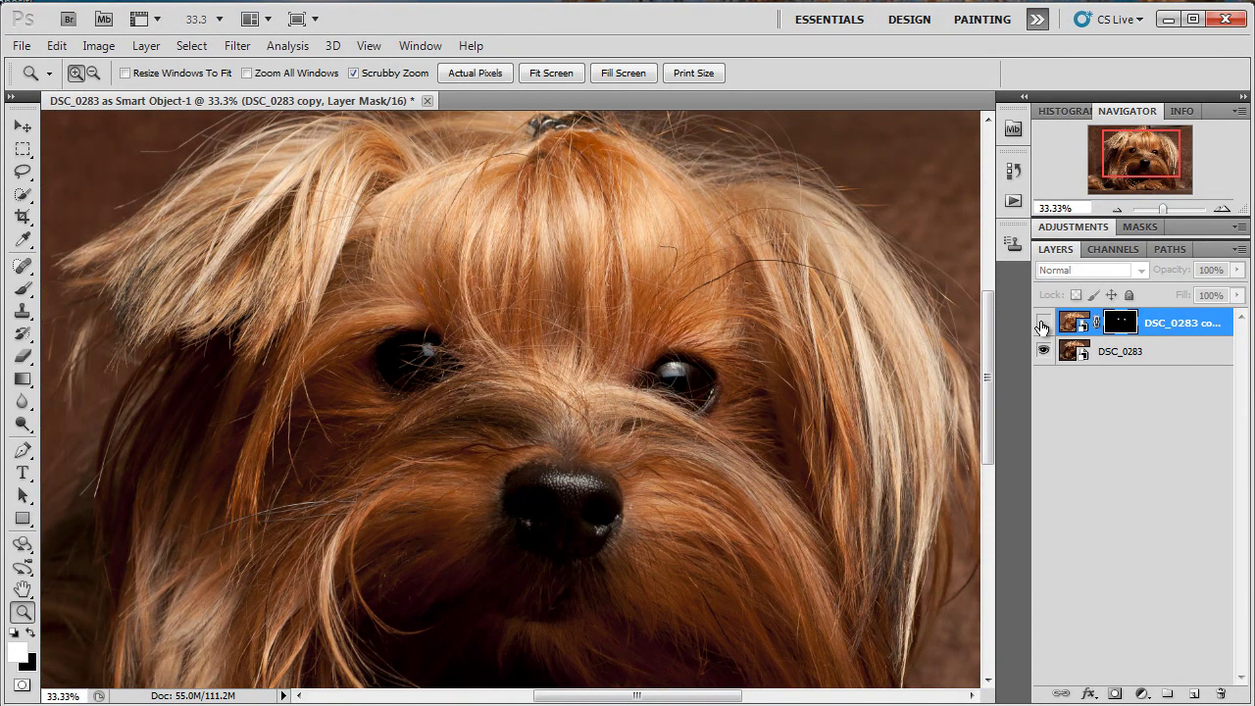
pyautogui.click(1042, 323)
pyautogui.click(1042, 323)
pyautogui.click(1042, 323)
pyautogui.click(1042, 324)
pyautogui.click(1041, 323)
pyautogui.click(1042, 323)
pyautogui.click(1042, 323)
# Inspect the dog's eye on the image's left side at 100% zoom with the brightened copy hidden and shown
pyautogui.click(392, 367)
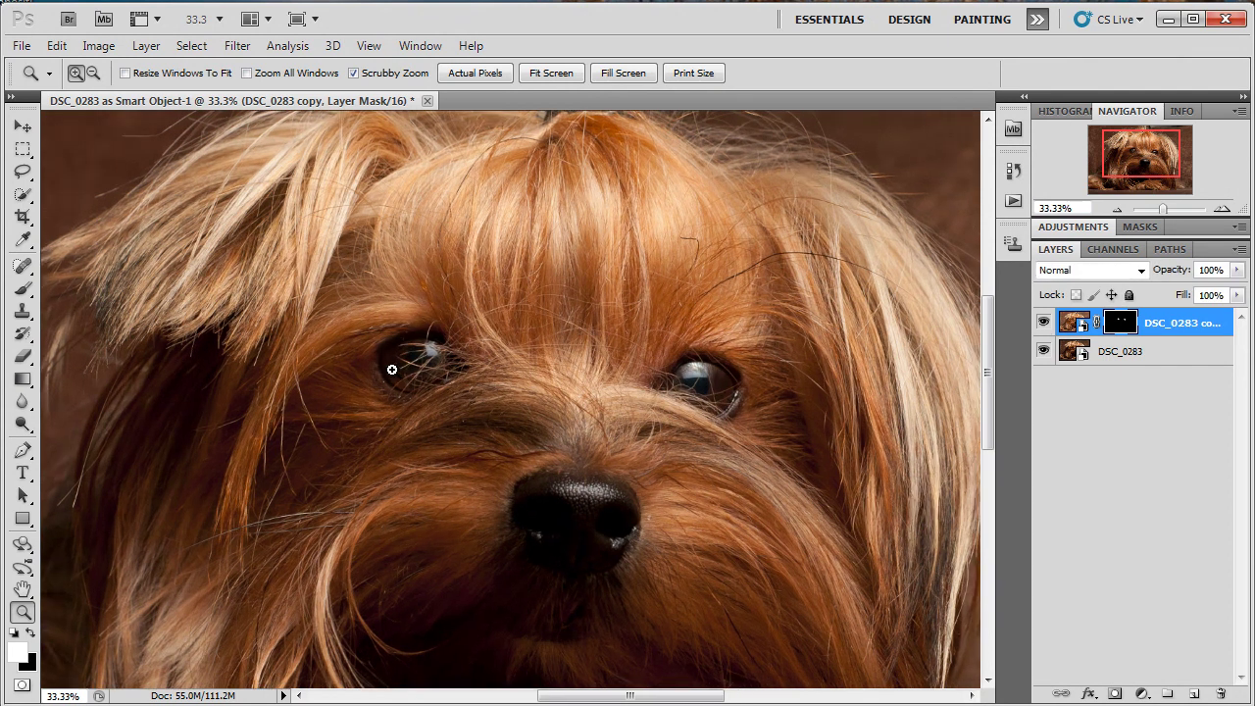
pyautogui.click(392, 364)
pyautogui.click(392, 368)
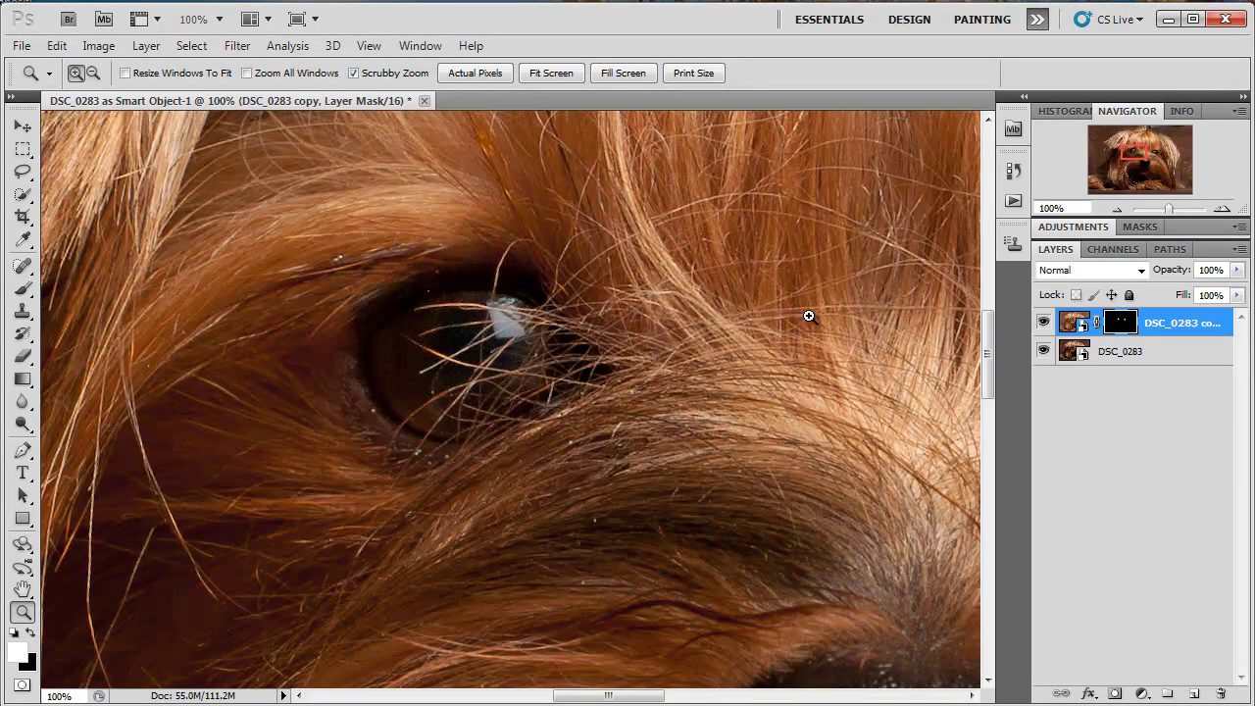
pyautogui.click(1042, 323)
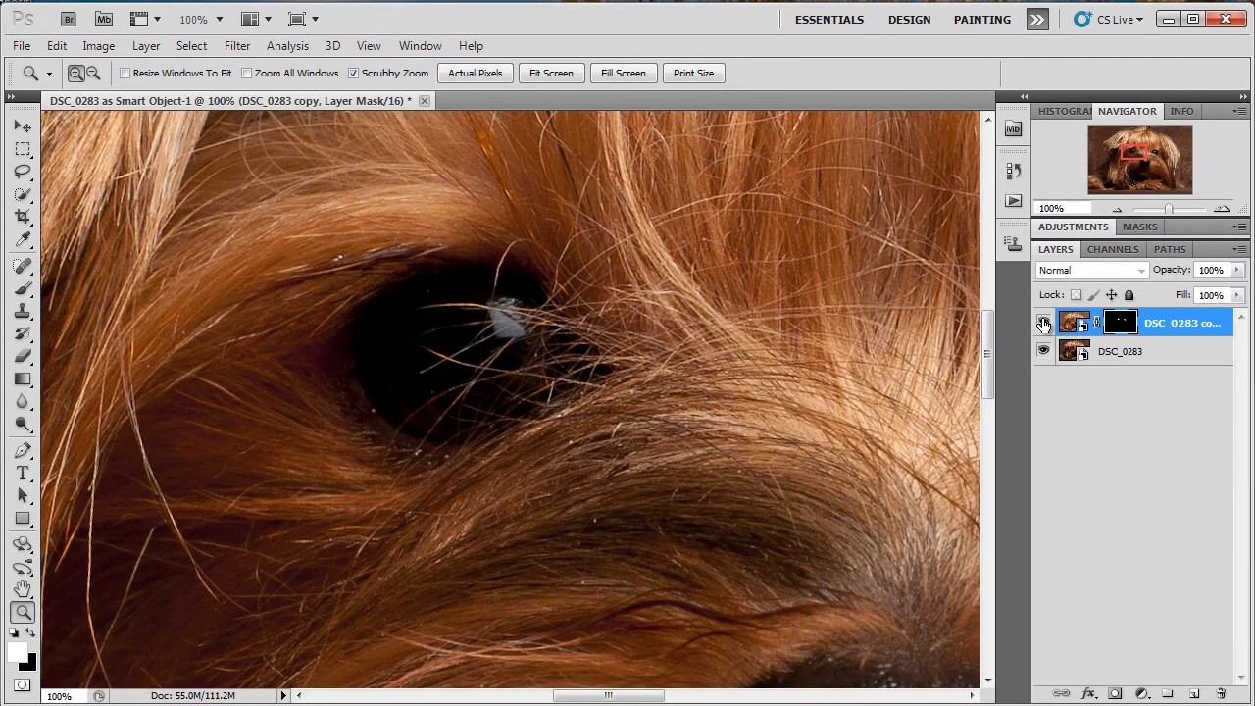
pyautogui.click(1041, 323)
pyautogui.click(1042, 324)
pyautogui.click(1042, 324)
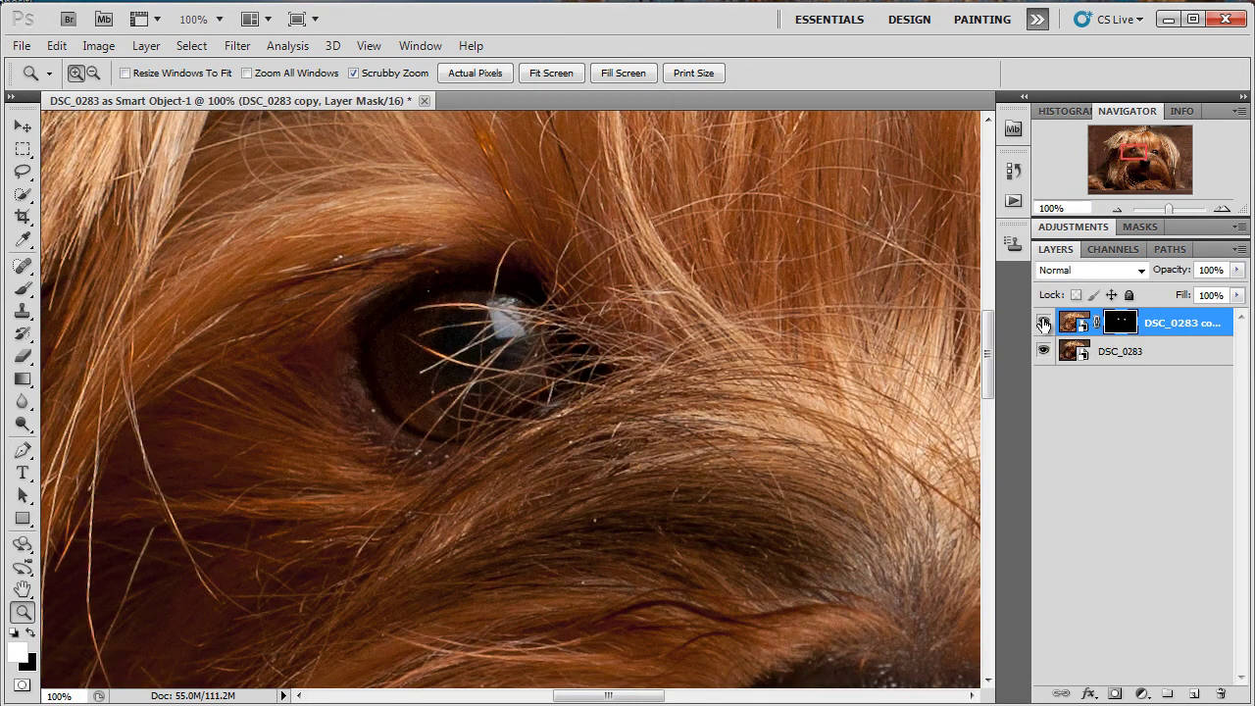
# Paint black on the copy's mask along the lower outer rim of the left-side eye, using a 45-size brush at 75% opacity
pyautogui.click(31, 635)
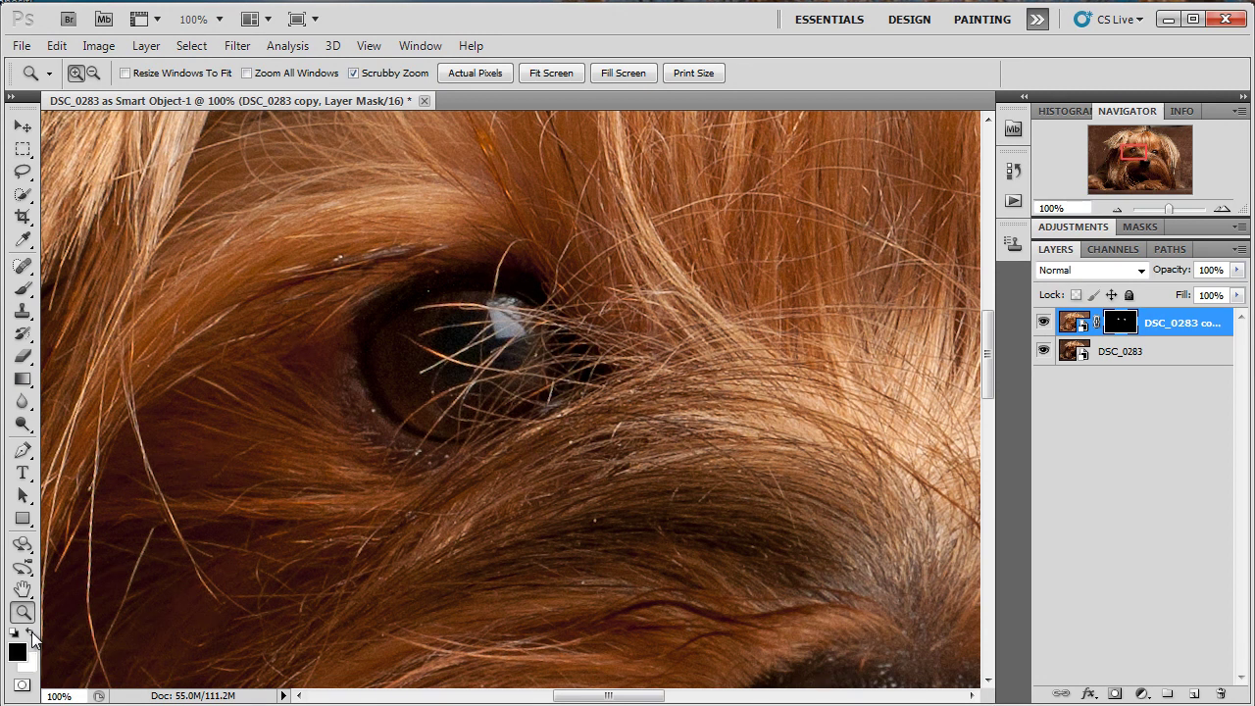
pyautogui.click(22, 290)
pyautogui.click(84, 285)
pyautogui.press('[')
pyautogui.press('[')
pyautogui.press('[')
pyautogui.press('[')
pyautogui.press('[')
pyautogui.press('[')
pyautogui.press('[')
pyautogui.press('[')
pyautogui.press('[')
pyautogui.press('[')
pyautogui.moveTo(329, 375)
pyautogui.mouseDown()
pyautogui.moveTo(346, 411)
pyautogui.moveTo(341, 382)
pyautogui.moveTo(371, 423)
pyautogui.moveTo(416, 461)
pyautogui.moveTo(427, 456)
pyautogui.moveTo(373, 420)
pyautogui.moveTo(312, 325)
pyautogui.moveTo(341, 301)
pyautogui.moveTo(352, 310)
pyautogui.moveTo(393, 268)
pyautogui.moveTo(495, 257)
pyautogui.moveTo(336, 272)
pyautogui.moveTo(383, 245)
pyautogui.moveTo(321, 373)
pyautogui.moveTo(388, 466)
pyautogui.moveTo(440, 470)
pyautogui.mouseUp()
# Check the mask edges around each eye at 100% zoom by hiding and showing the brightened copy layer
pyautogui.click(1045, 324)
pyautogui.click(1045, 324)
pyautogui.click(1044, 325)
pyautogui.click(1044, 325)
pyautogui.moveTo(1126, 154); pyautogui.dragTo(1156, 155)
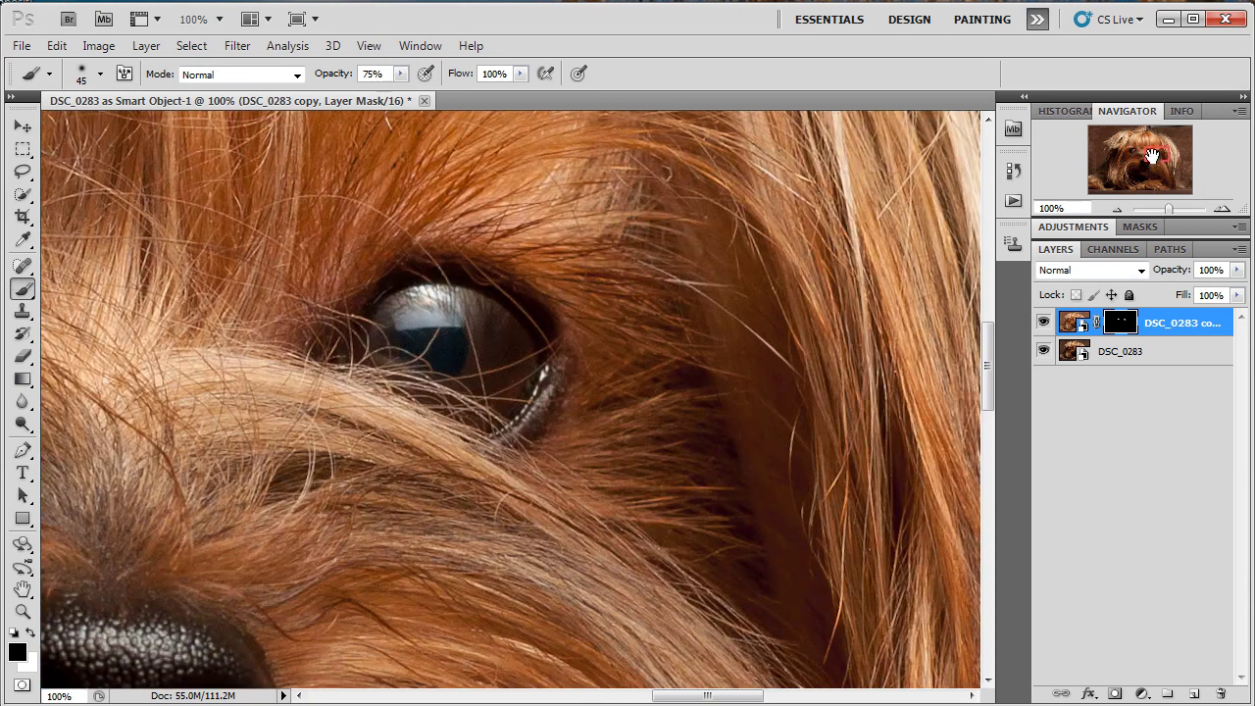
pyautogui.click(1042, 323)
pyautogui.click(1042, 324)
pyautogui.click(1042, 324)
pyautogui.click(1043, 323)
# Fit the whole portrait on screen and compare it with the brightened copy layer hidden and shown
pyautogui.click(21, 613)
pyautogui.rightClick(271, 449)
pyautogui.click(312, 458)
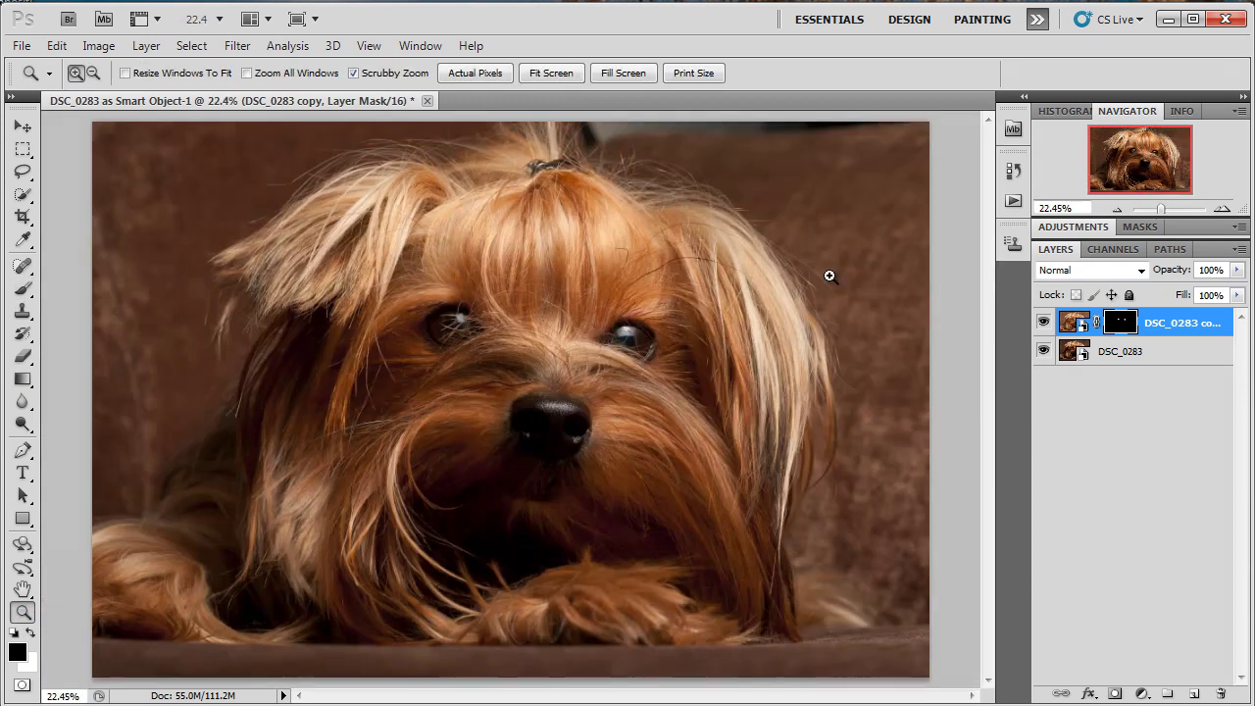
pyautogui.click(1042, 323)
pyautogui.click(1043, 322)
pyautogui.click(1043, 322)
pyautogui.click(1043, 322)
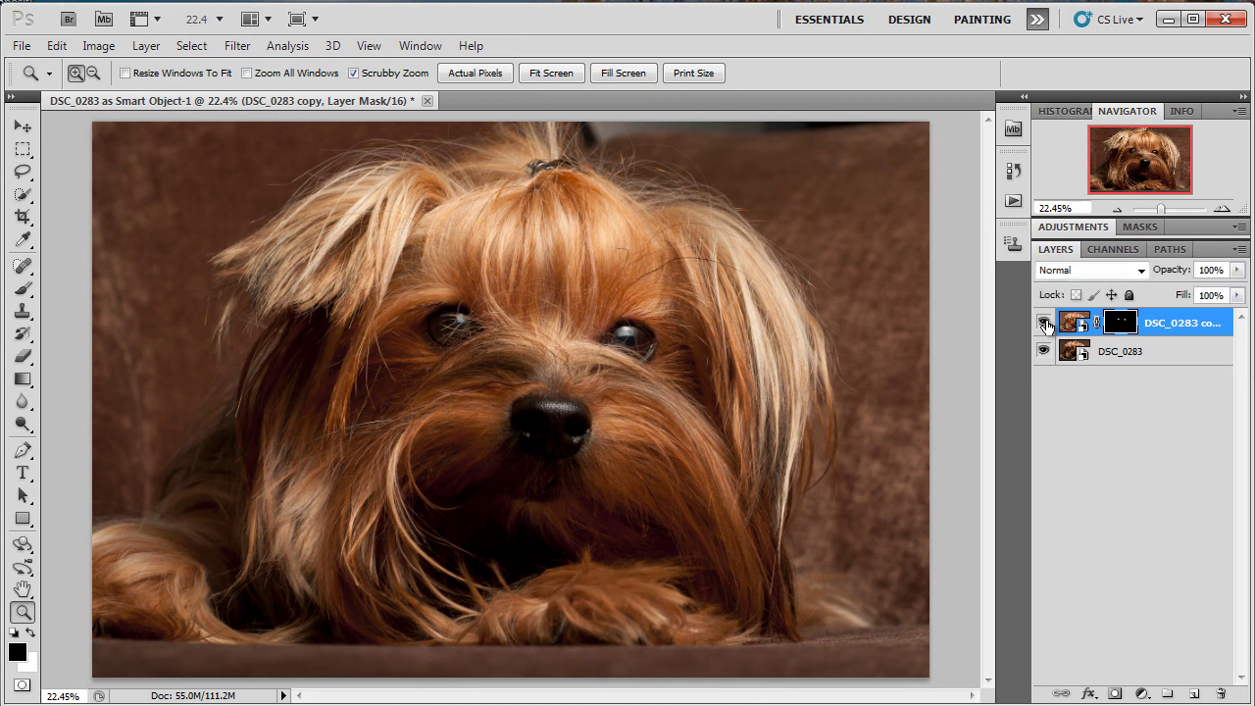
# Close the DSC_0283 smart object document with its changes saved and return to Lightroom
pyautogui.click(426, 102)
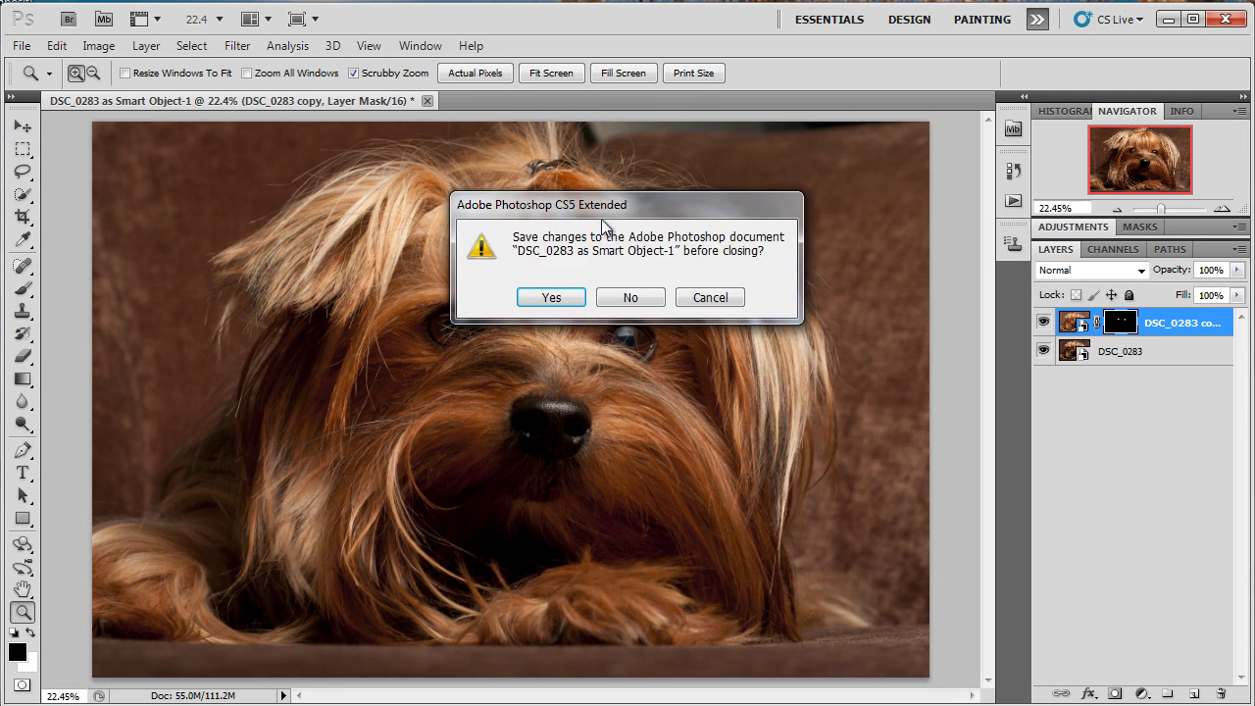
pyautogui.click(554, 297)
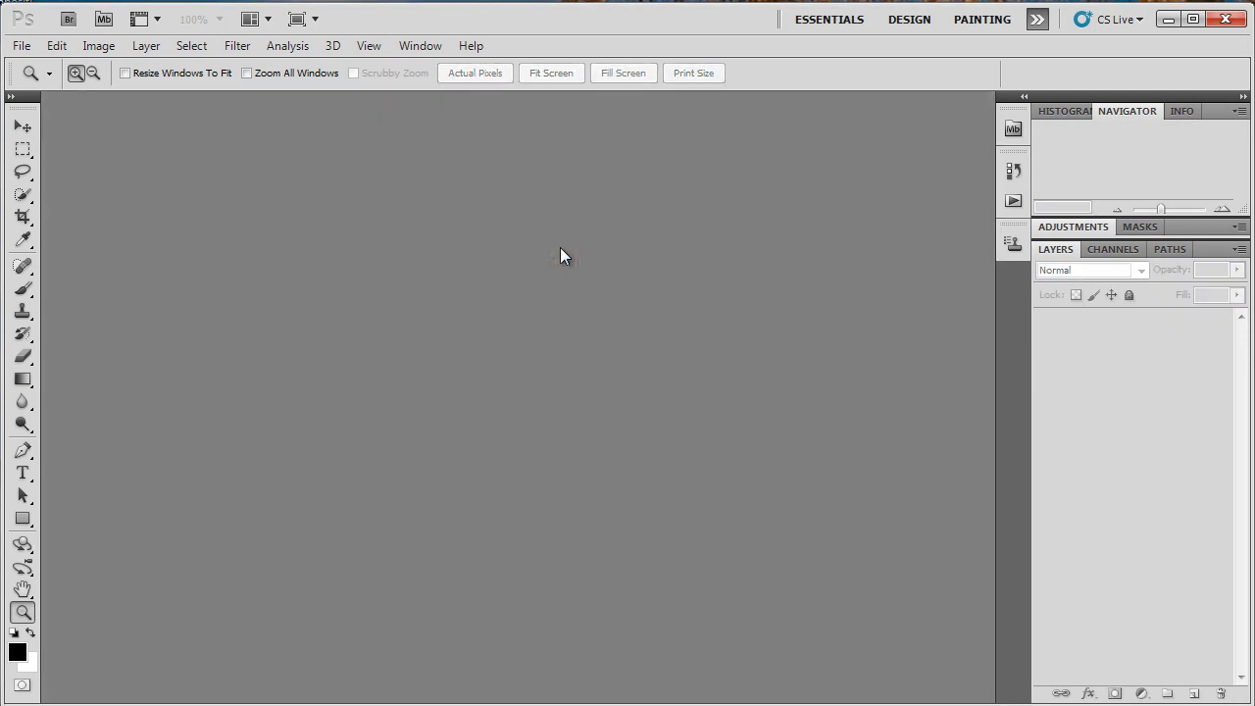
pyautogui.hotkey('alt', 'Tab')
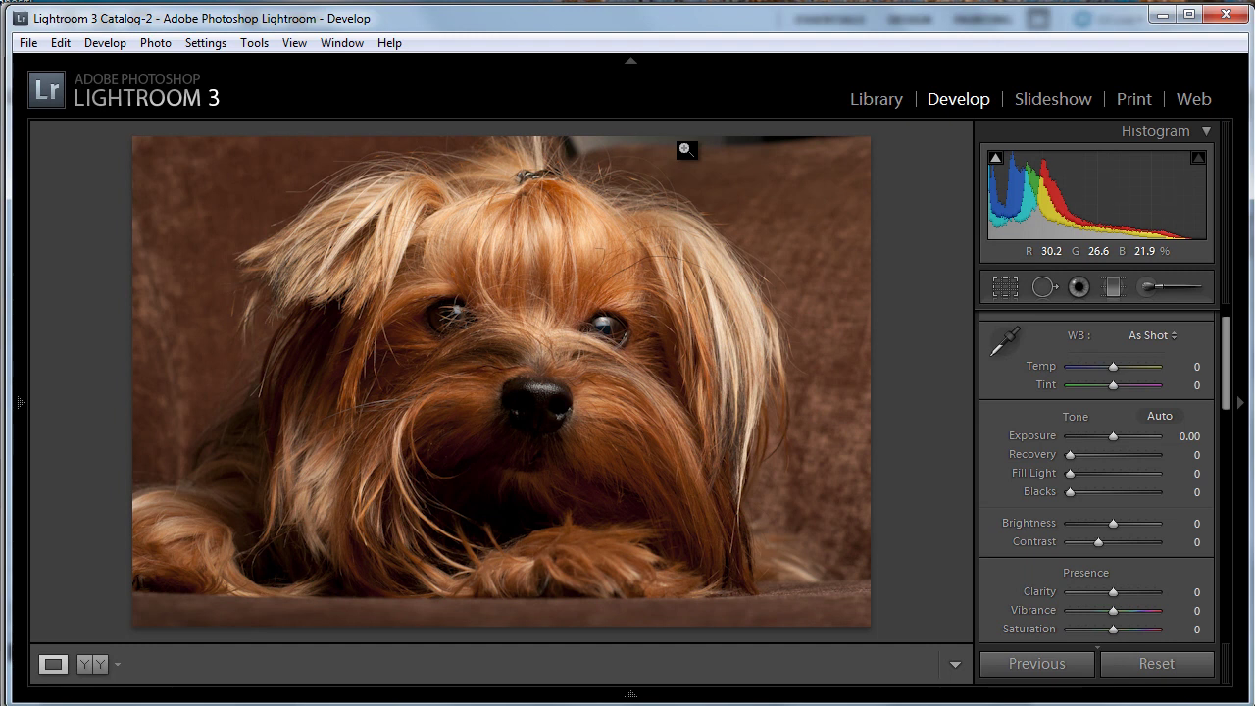
# Show the next version of the dog portrait in Develop and view it twice against a fully blacked-out interface
pyautogui.press('Right')
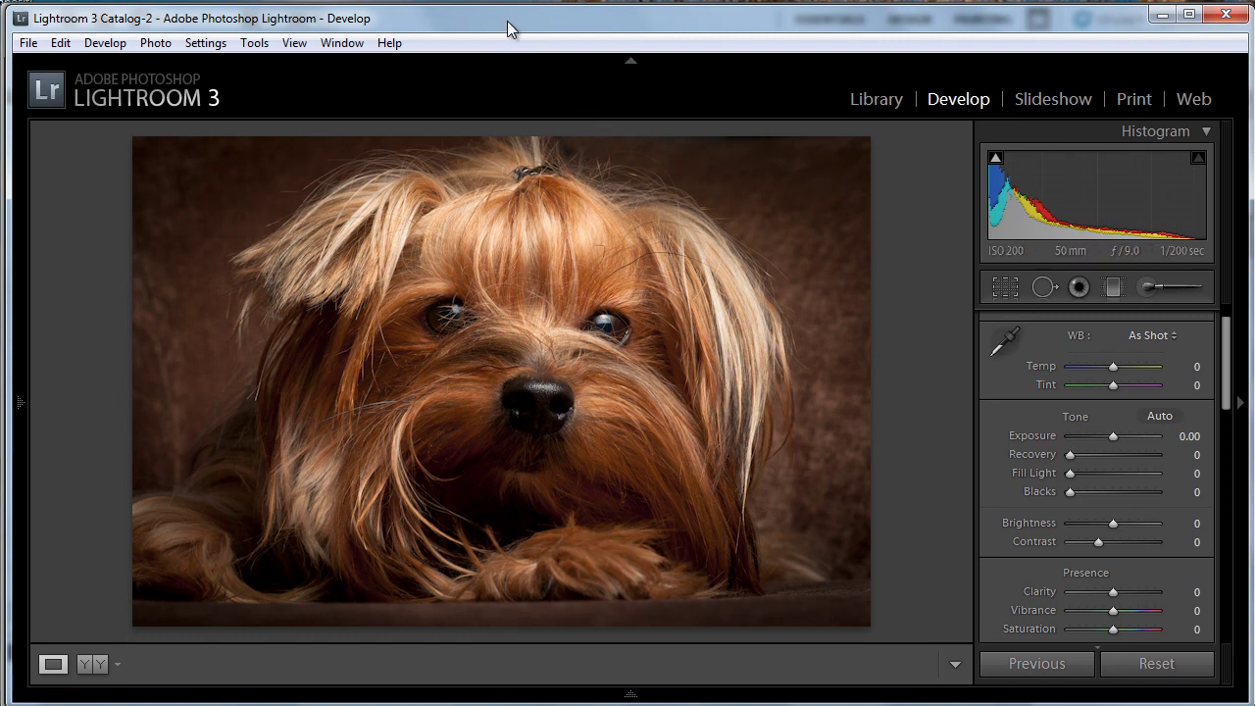
pyautogui.press('l')
pyautogui.press('l')
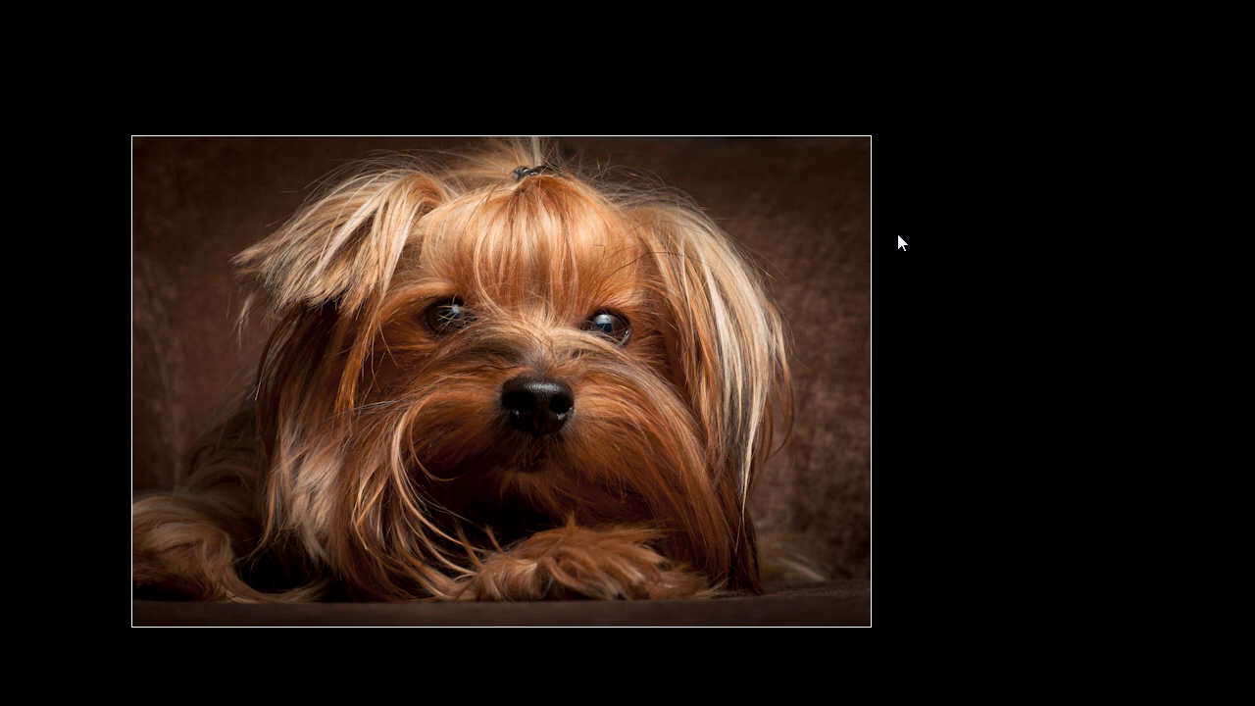
pyautogui.press('l')
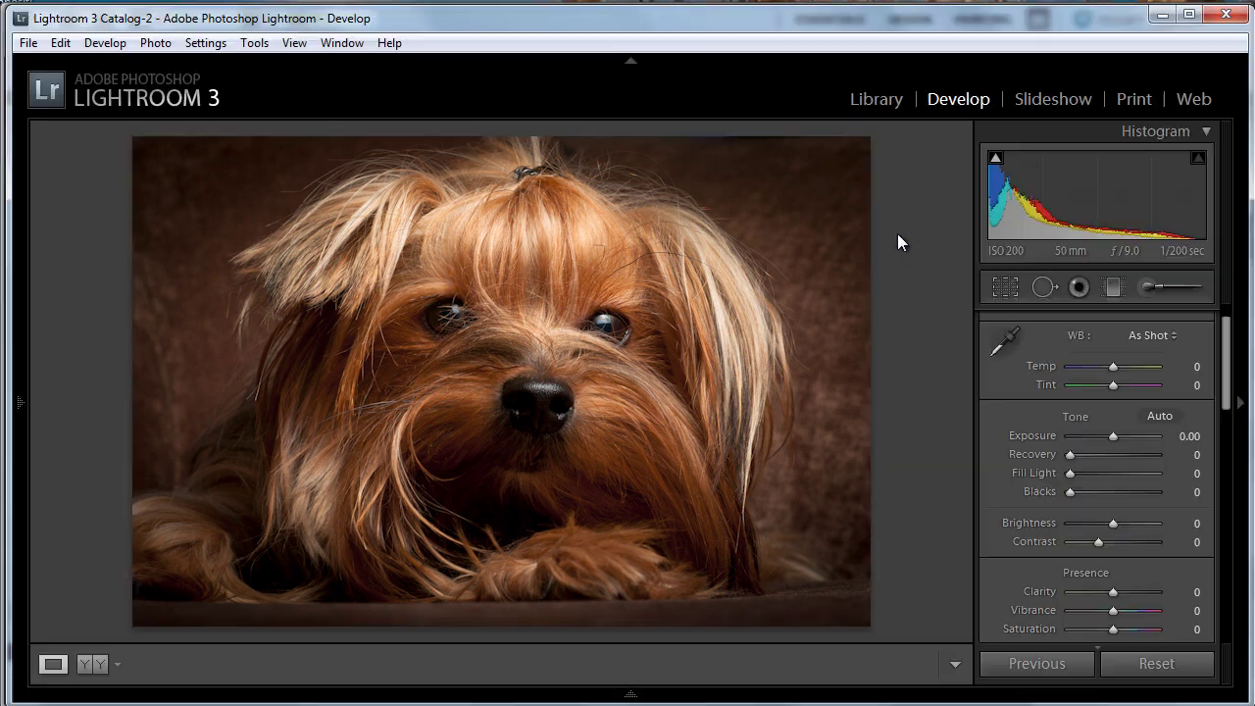
pyautogui.press('l')
pyautogui.press('l')
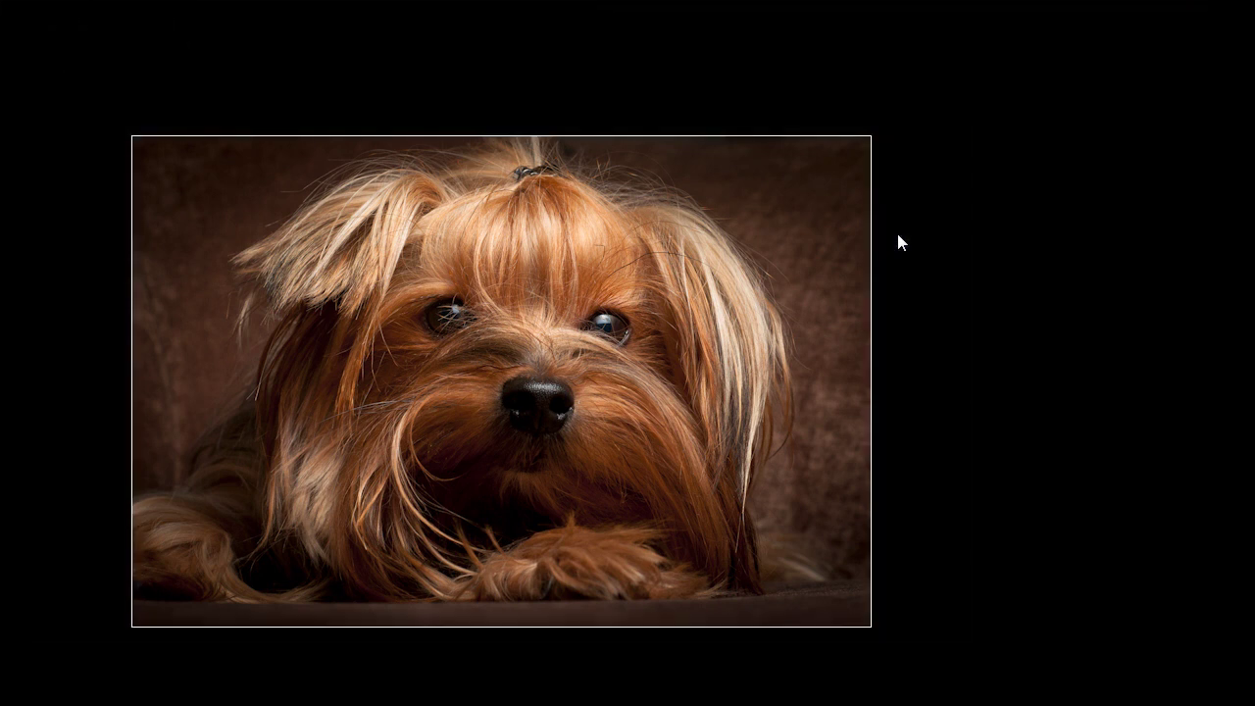
pyautogui.press('l')
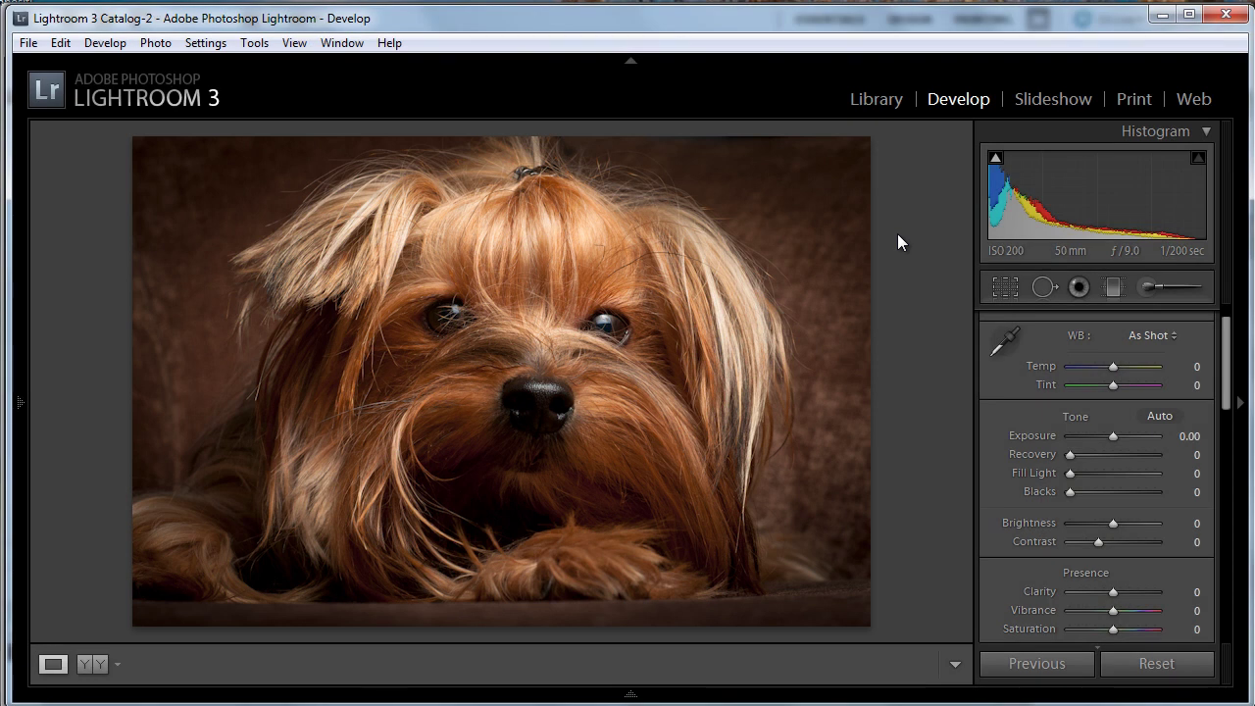